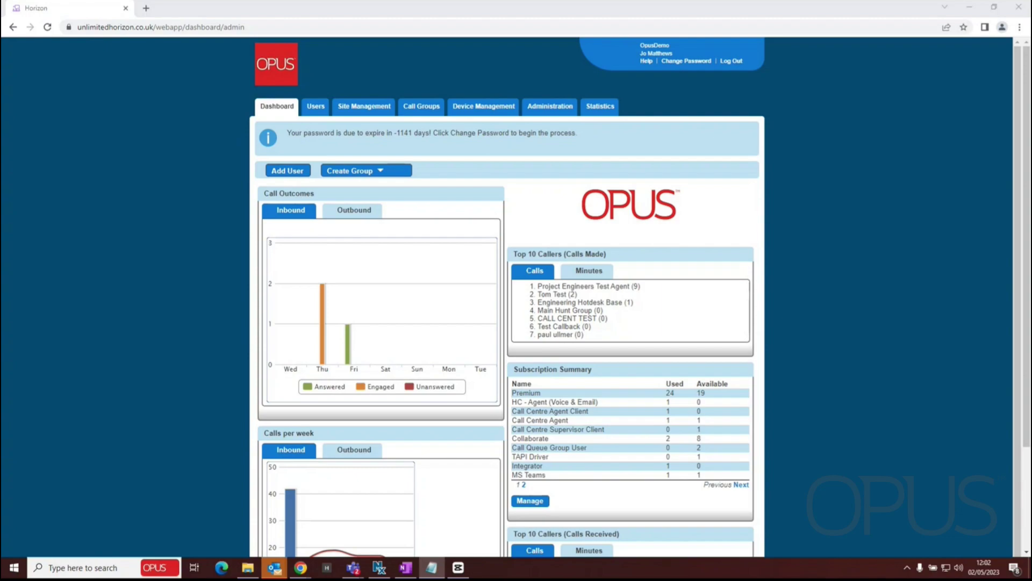
- Start creating a new call centre and set its site to OpusDemo
{"action": "mouse_move", "coordinate": [426, 108]}
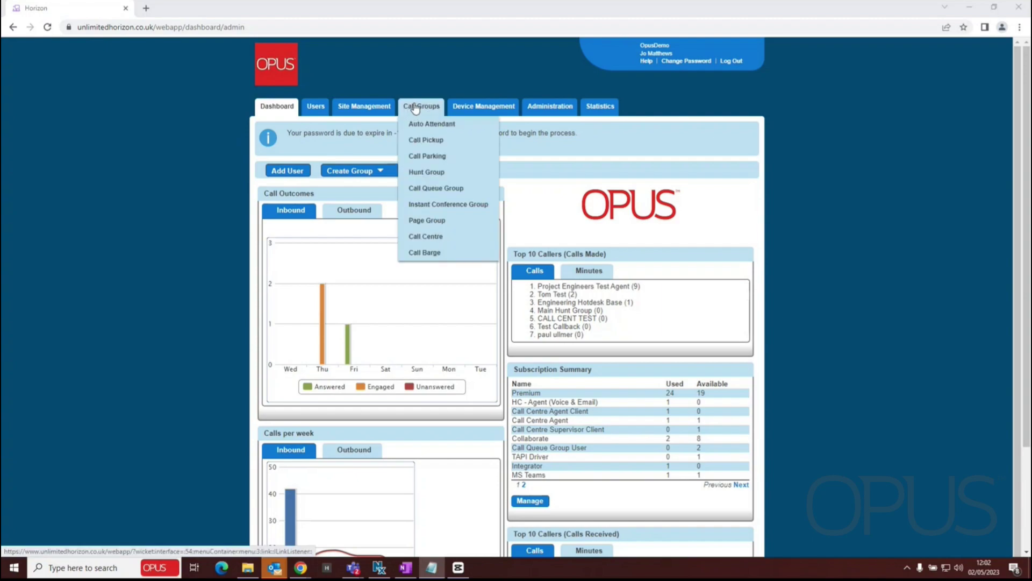
{"action": "left_click", "coordinate": [427, 237]}
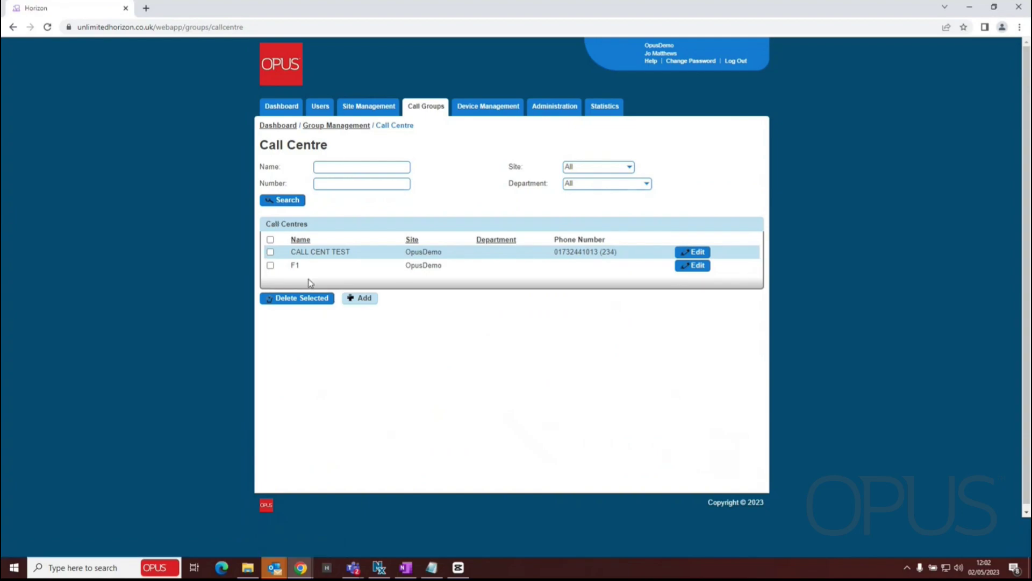
{"action": "left_click", "coordinate": [362, 300]}
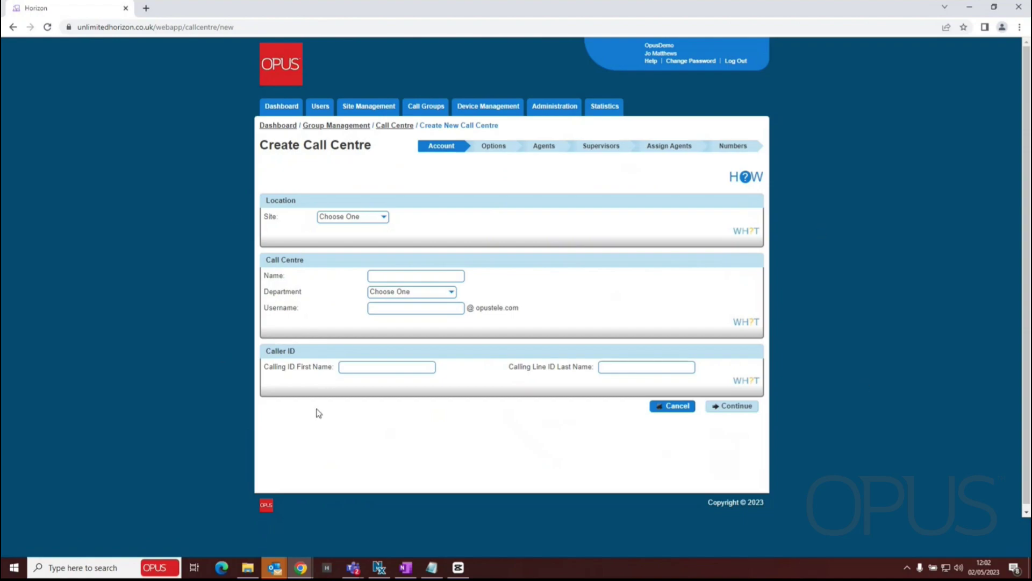
{"action": "left_click", "coordinate": [380, 218]}
{"action": "left_click", "coordinate": [355, 249]}
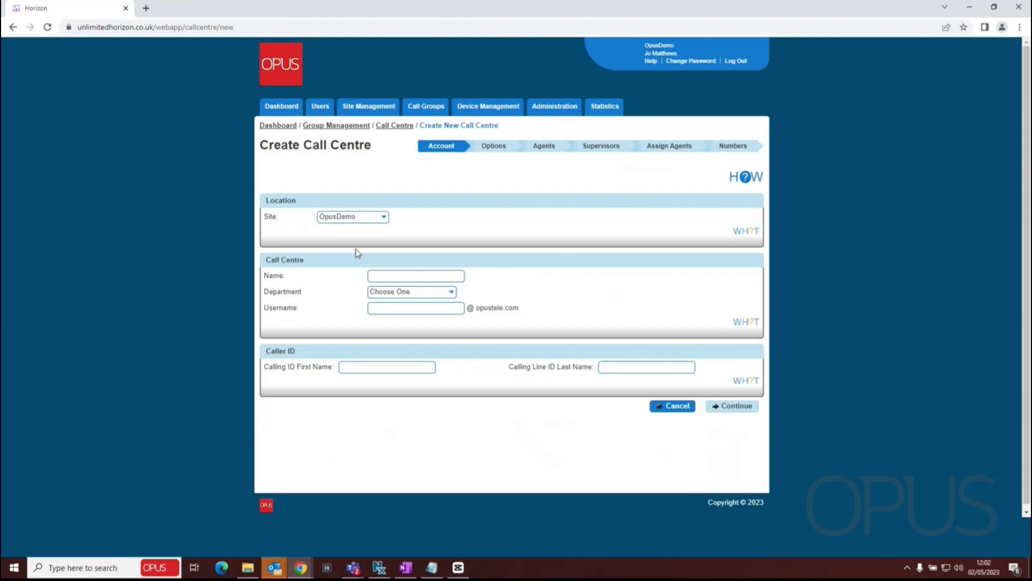
- Name the call centre "Opus Test CC" and give it the username "opustestcc"
{"action": "left_click", "coordinate": [381, 276]}
{"action": "type", "text": "T"}
{"action": "key", "text": "BackSpace"}
{"action": "type", "text": "Opus Test CC"}
{"action": "left_click", "coordinate": [407, 306]}
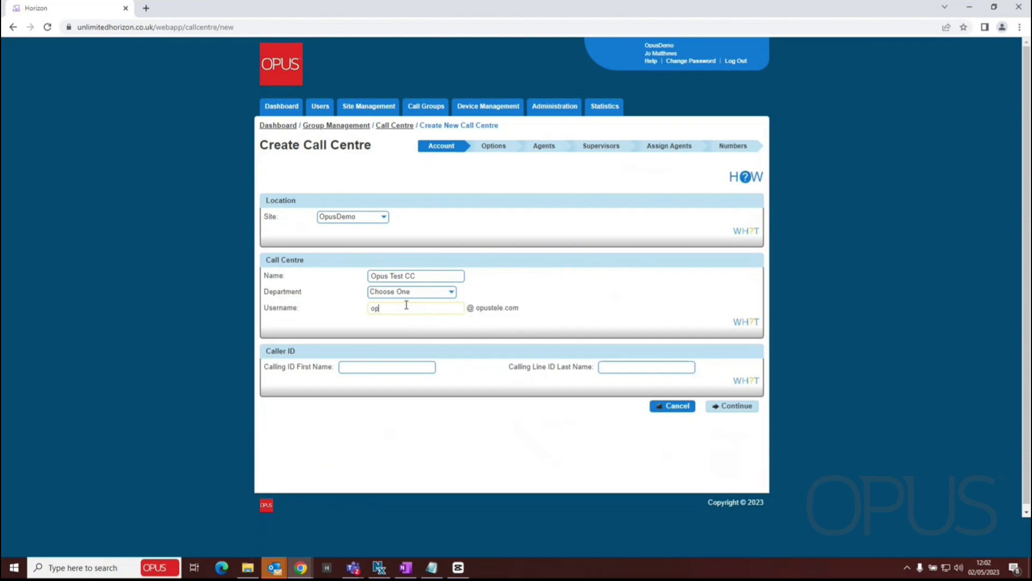
{"action": "type", "text": "opustestcc"}
- Set the caller ID first name to "Opus" and last name to "Test", and submit the account details
{"action": "left_click", "coordinate": [364, 366]}
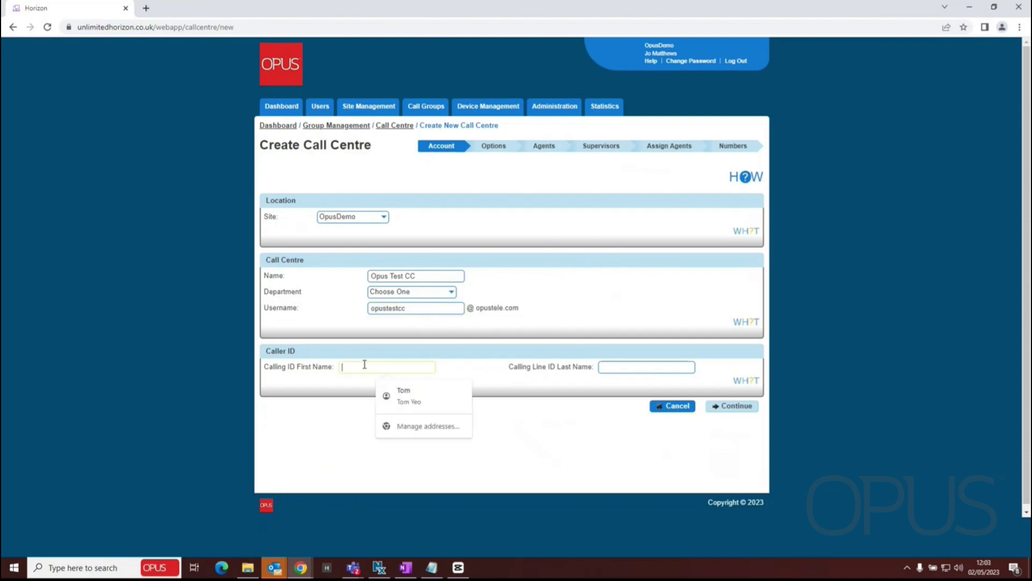
{"action": "type", "text": "Opus"}
{"action": "key", "text": "Tab"}
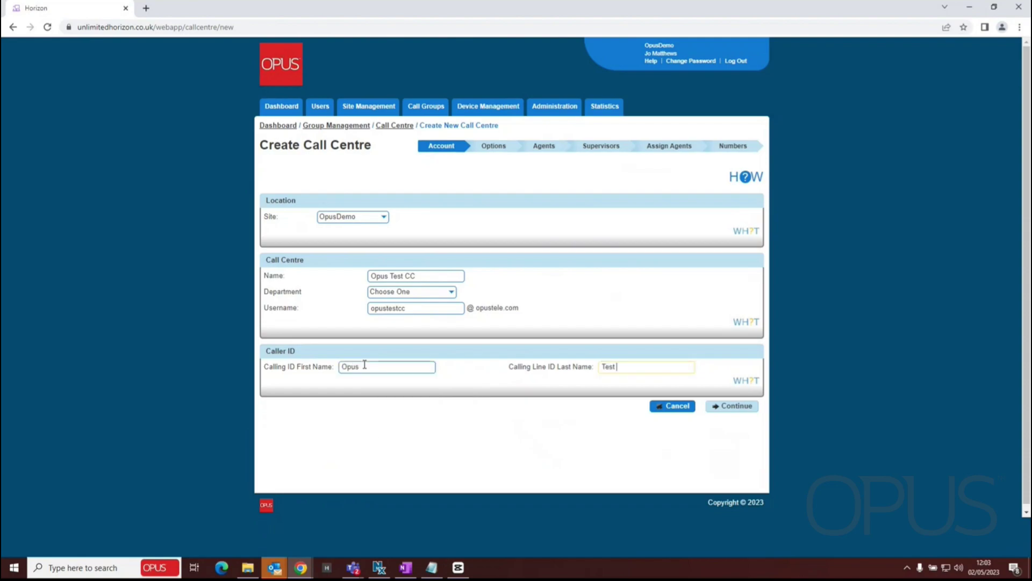
{"action": "left_click", "coordinate": [749, 406]}
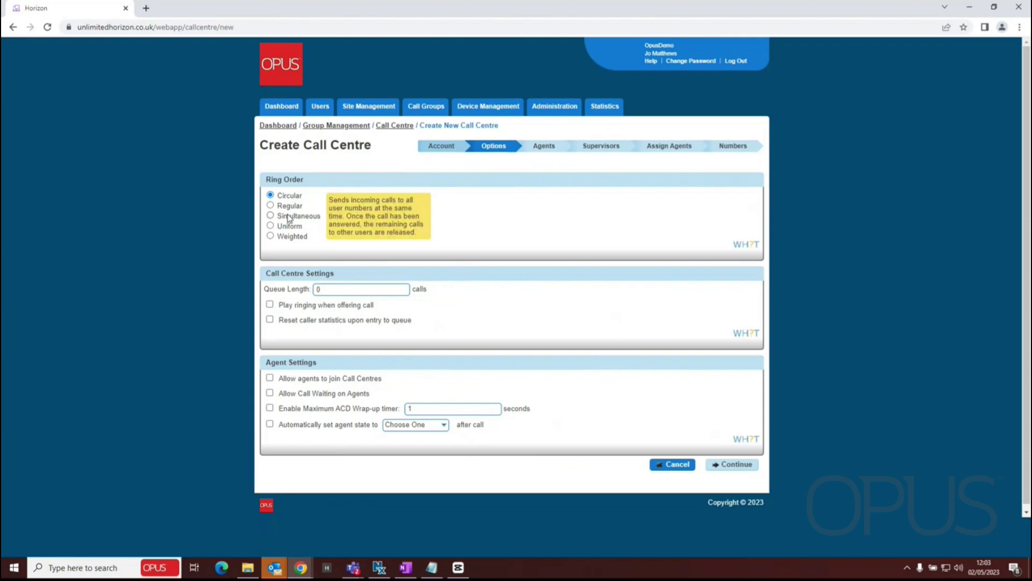
- Set the ring order to Simultaneous and review the explanations of the ring order options
{"action": "left_click", "coordinate": [271, 215]}
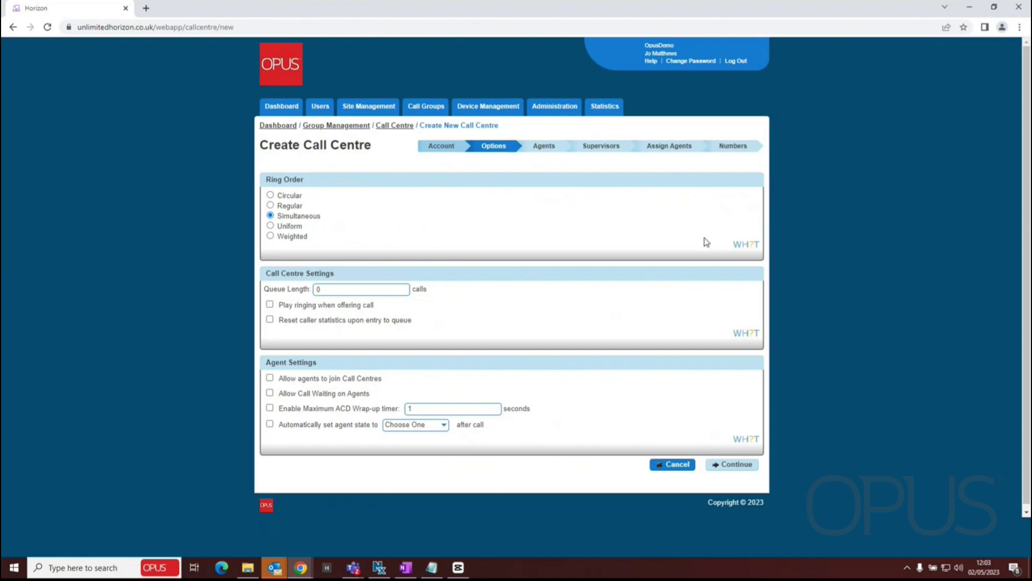
{"action": "mouse_move", "coordinate": [285, 202]}
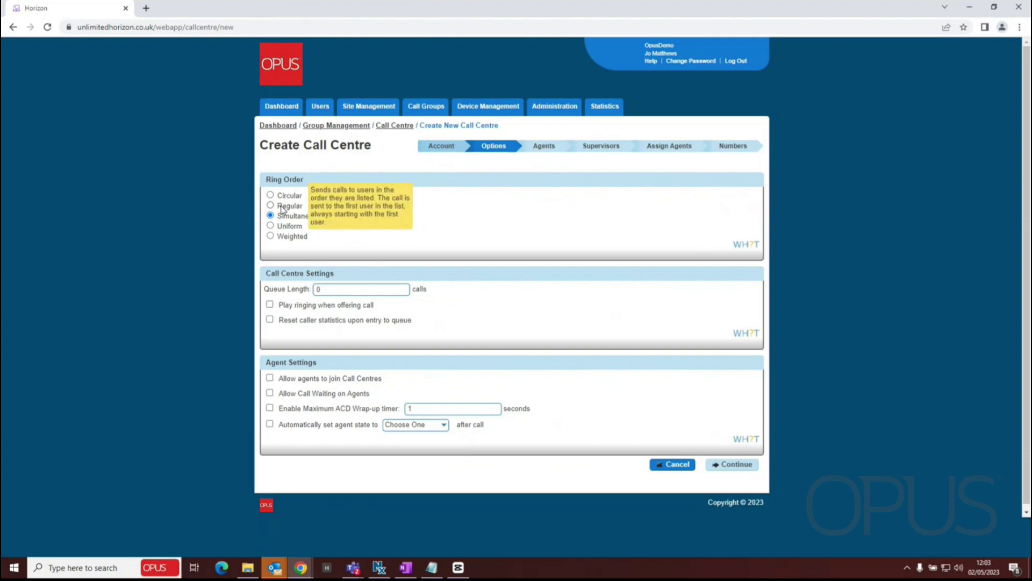
{"action": "mouse_move", "coordinate": [295, 219]}
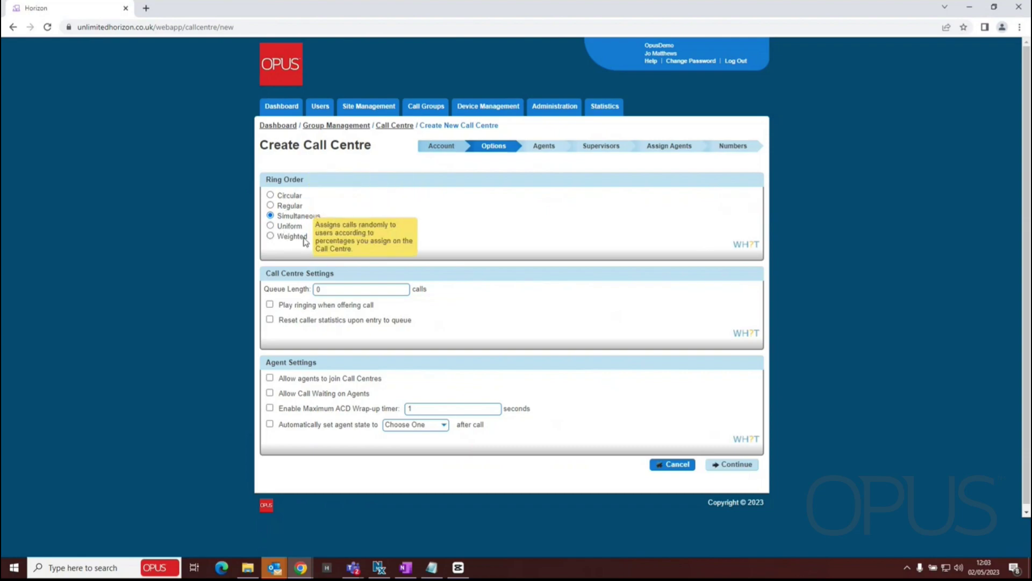
{"action": "left_click", "coordinate": [744, 247]}
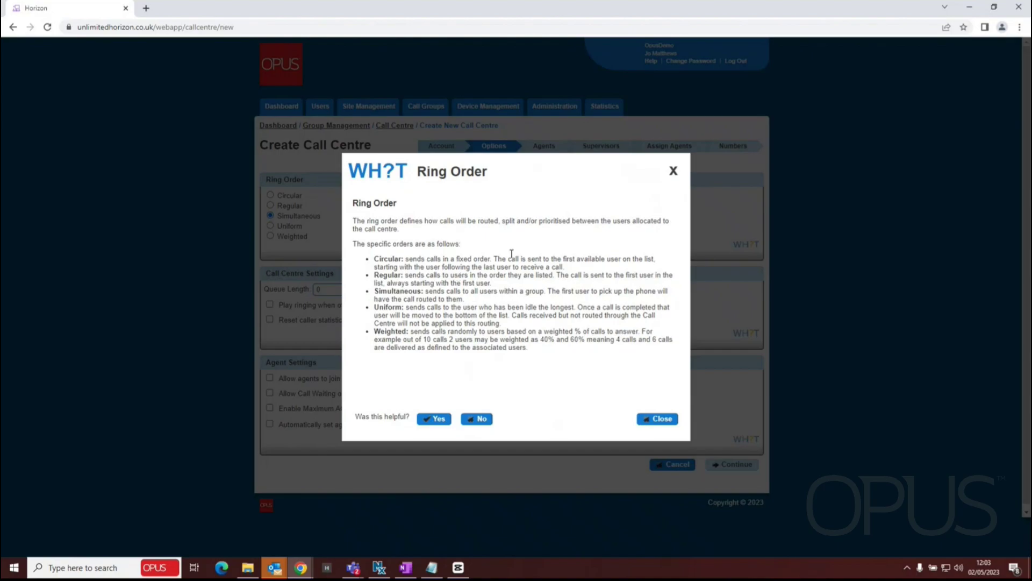
{"action": "left_click", "coordinate": [675, 171]}
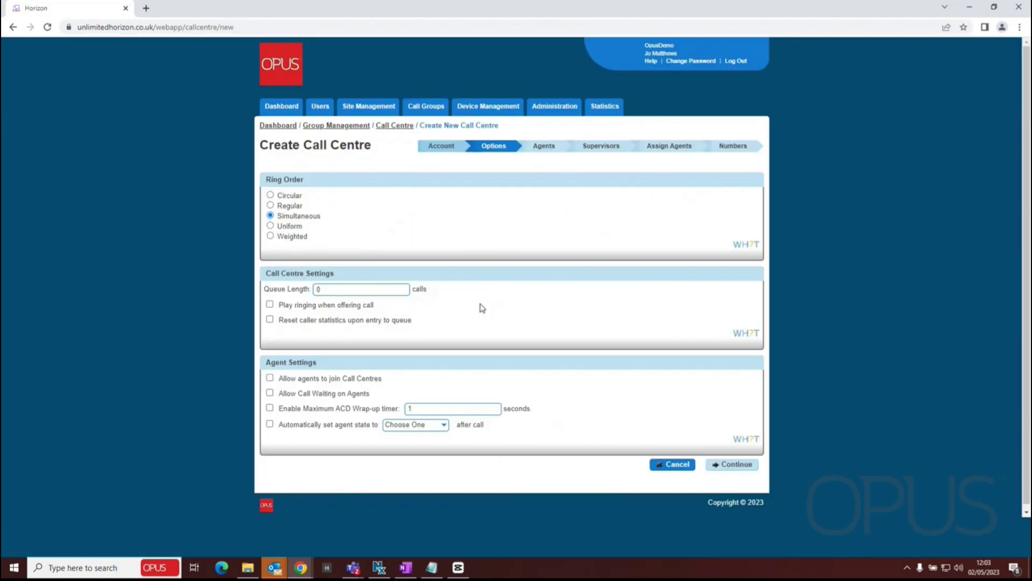
- Review the Call Centre Settings help and set the queue length to 50 calls
{"action": "left_click", "coordinate": [749, 335]}
{"action": "left_click_drag", "start_coordinate": [459, 245], "coordinate": [406, 245]}
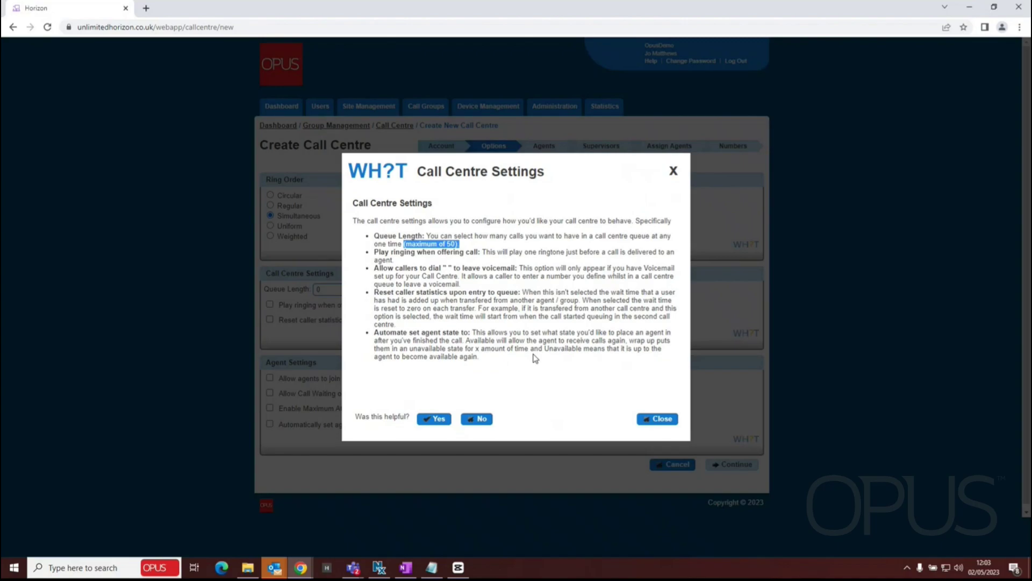
{"action": "left_click", "coordinate": [658, 418]}
{"action": "left_click", "coordinate": [327, 287]}
{"action": "left_click", "coordinate": [316, 289]}
{"action": "type", "text": "5"}
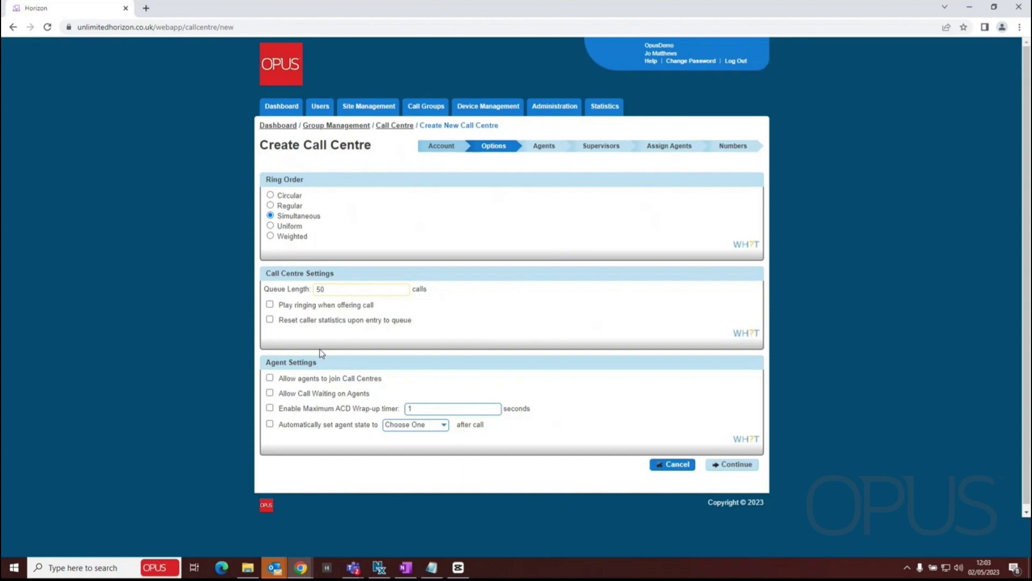
- Allow agents to join call centres and enable the maximum ACD wrap-up timer at 10 seconds
{"action": "scroll", "coordinate": [322, 353], "scroll_direction": "down", "scroll_amount": 1}
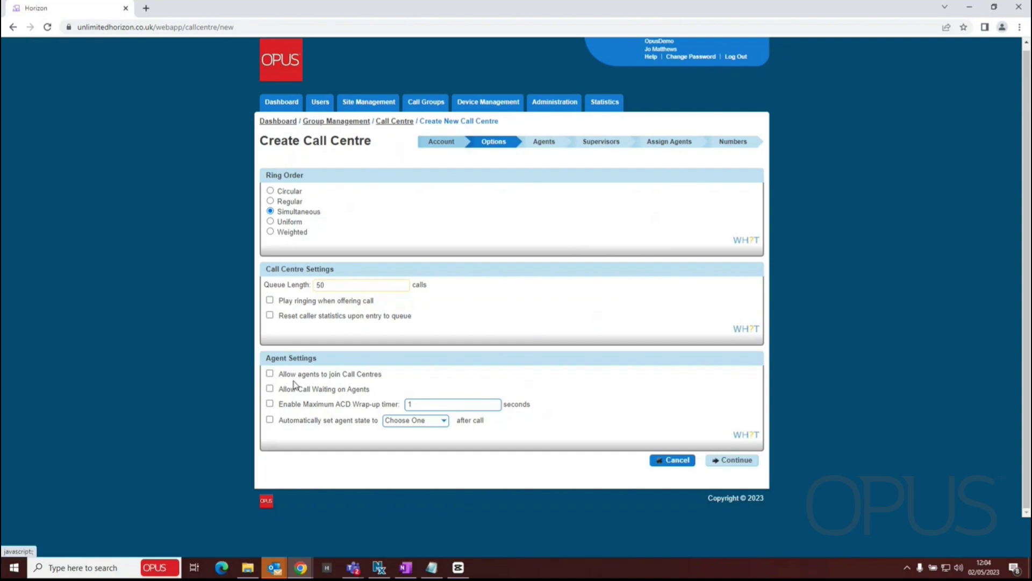
{"action": "left_click", "coordinate": [270, 374]}
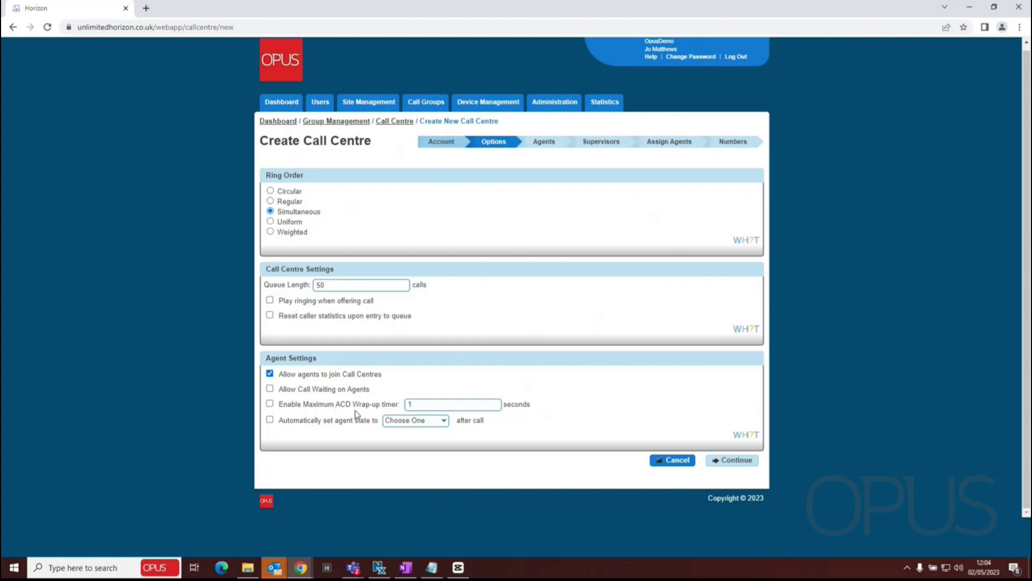
{"action": "left_click", "coordinate": [270, 404]}
{"action": "type", "text": "0"}
{"action": "double_click", "coordinate": [415, 404]}
- Automatically set the agent state to Wrap-Up after a call and review the Agent Settings help
{"action": "left_click", "coordinate": [270, 420]}
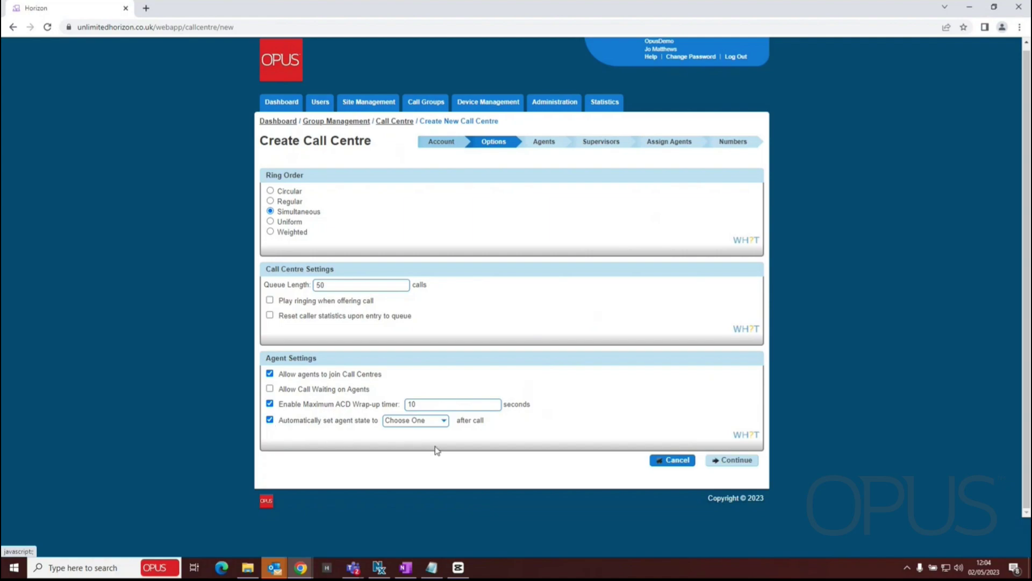
{"action": "left_click", "coordinate": [438, 421]}
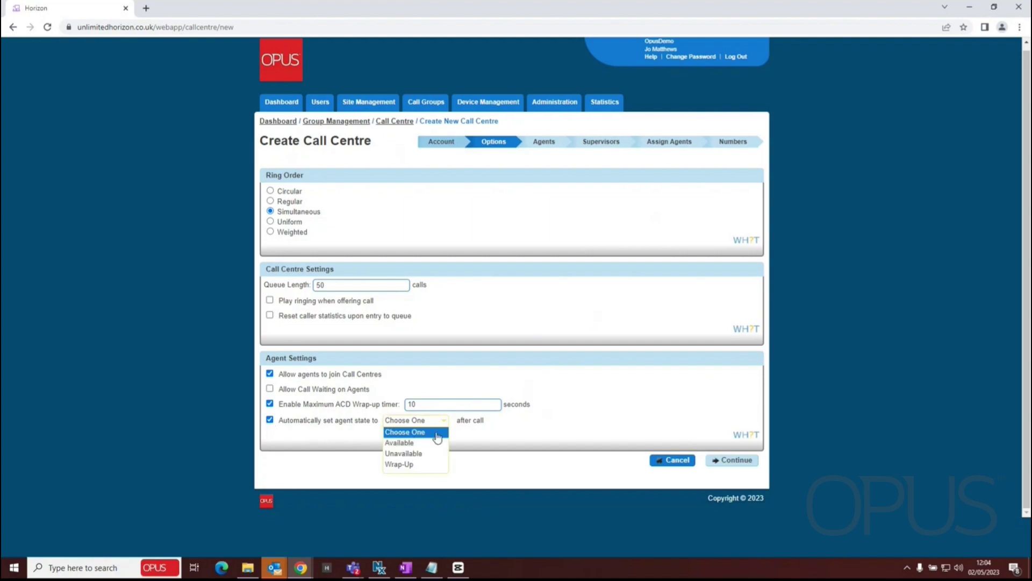
{"action": "left_click", "coordinate": [400, 464]}
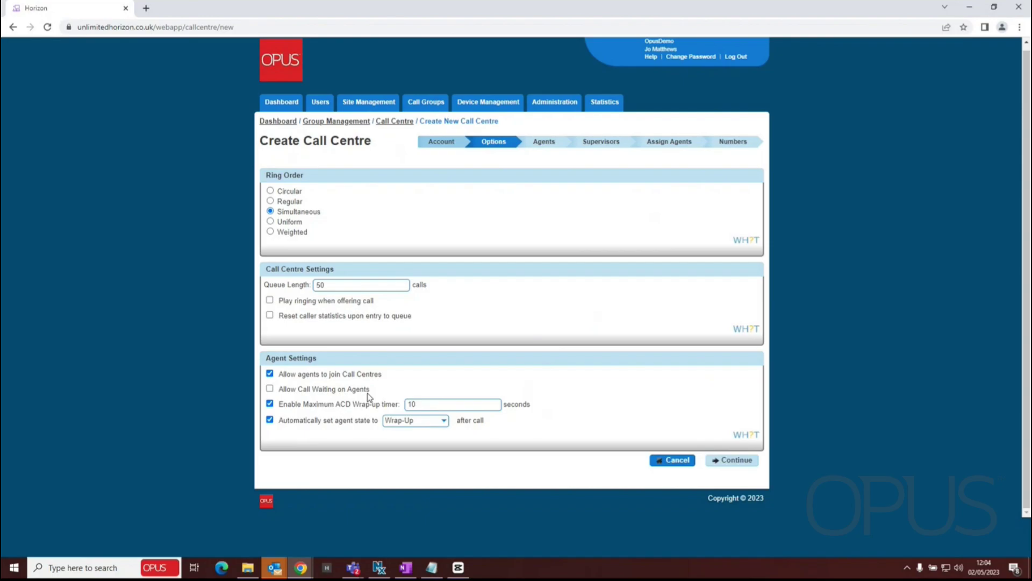
{"action": "left_click", "coordinate": [741, 436]}
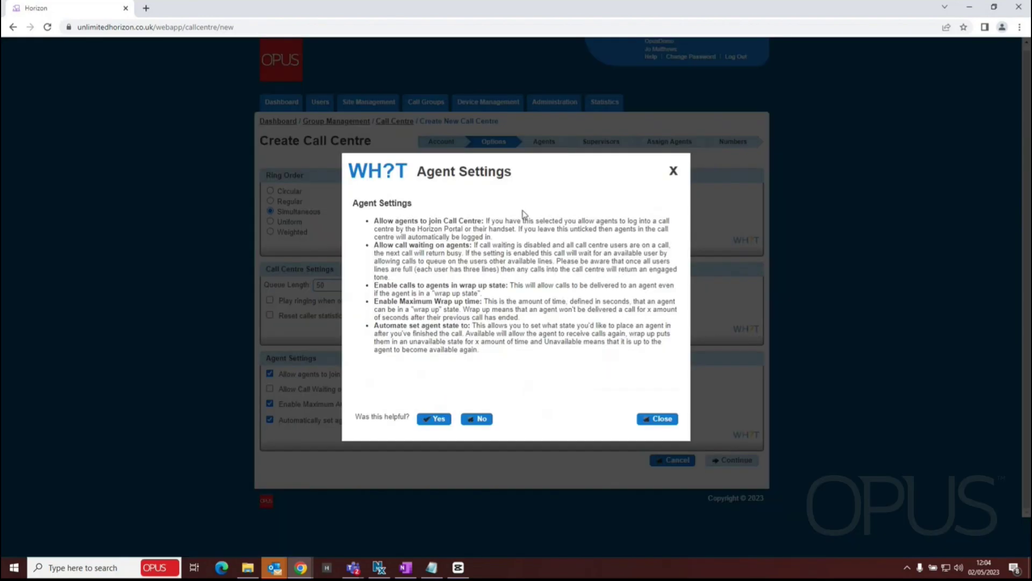
{"action": "left_click_drag", "start_coordinate": [375, 221], "coordinate": [542, 355]}
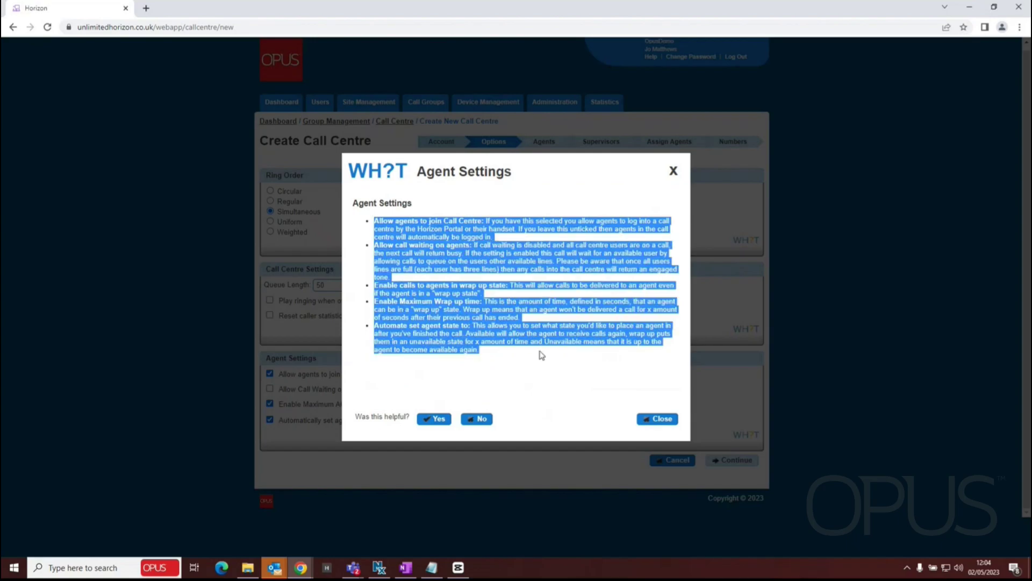
{"action": "left_click", "coordinate": [650, 423]}
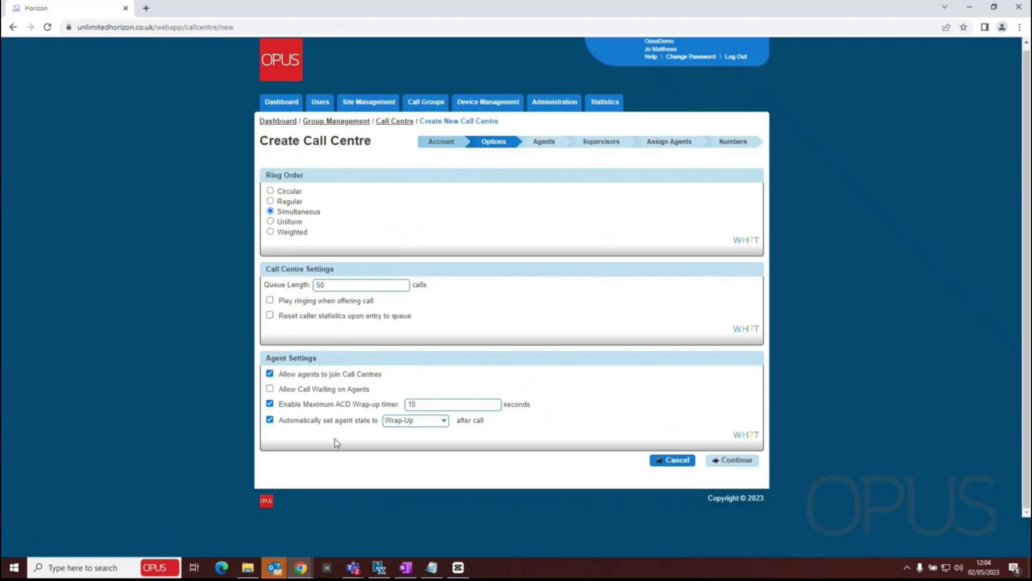
- Submit the call centre options and add the only listed user as an agent
{"action": "left_click", "coordinate": [732, 460]}
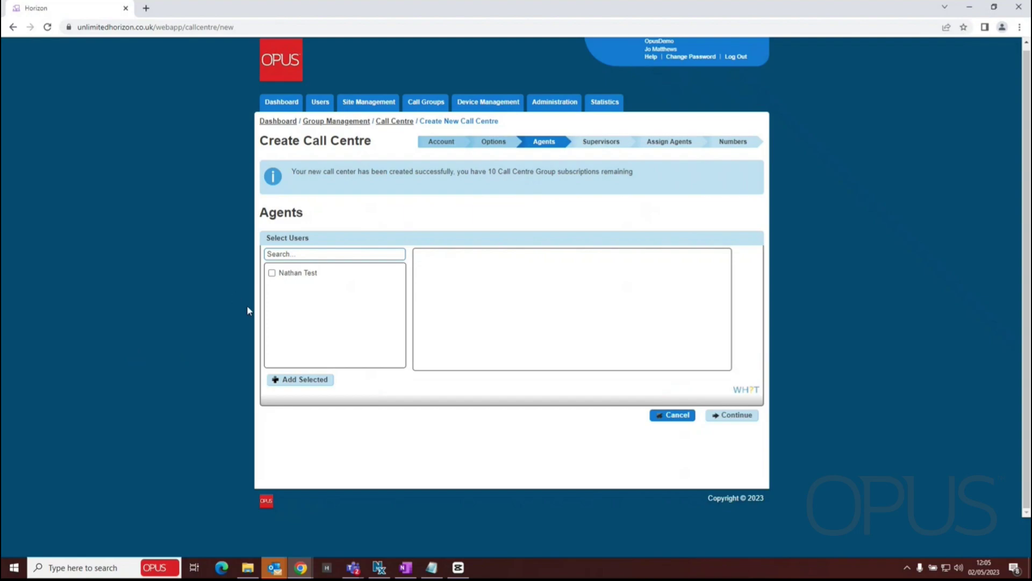
{"action": "left_click", "coordinate": [271, 274]}
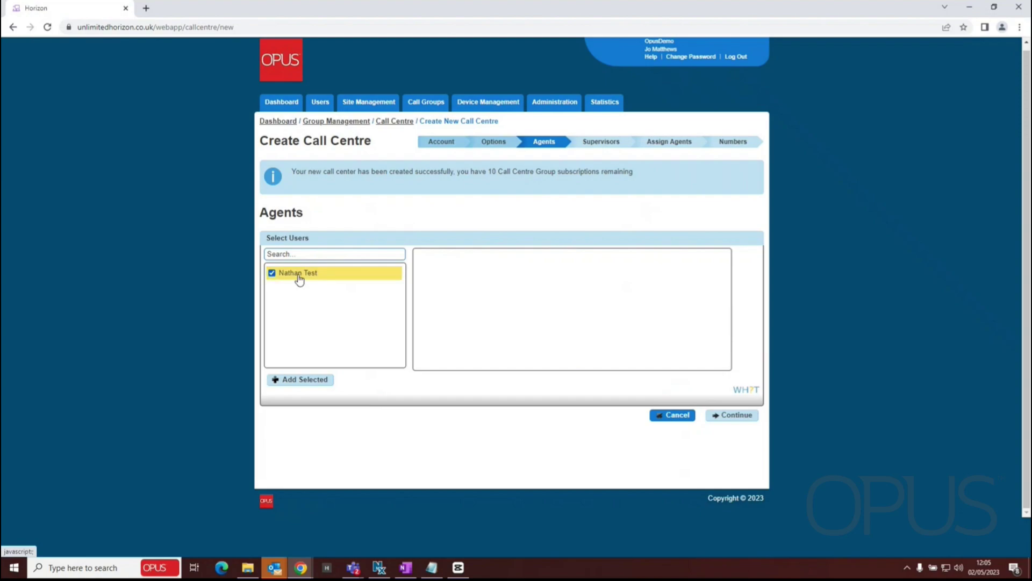
{"action": "left_click", "coordinate": [286, 383]}
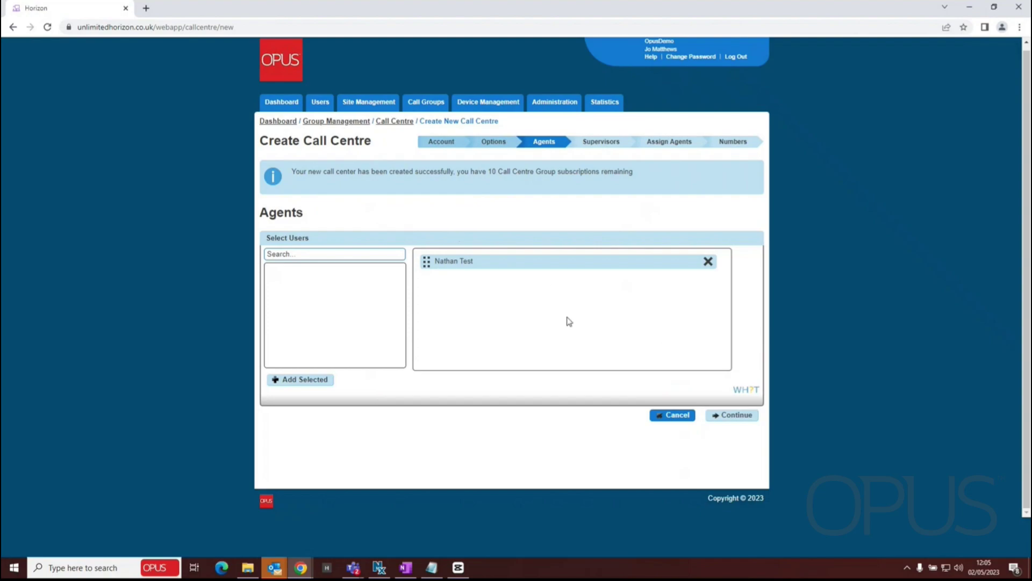
{"action": "left_click", "coordinate": [732, 416]}
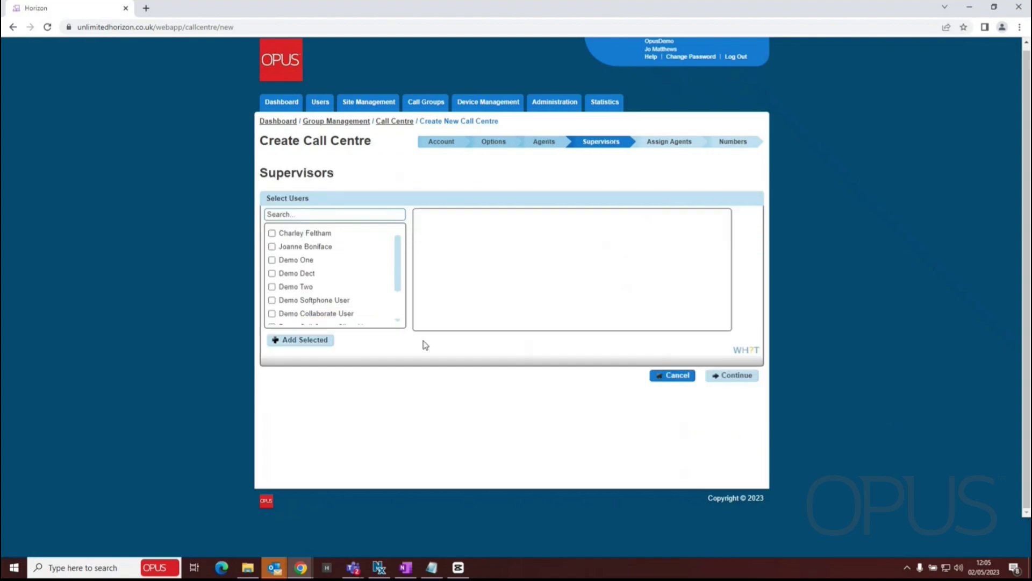
- Move past supervisor selection without choosing anyone, reviewing the help for selecting supervisors and for assigning agents
{"action": "left_click", "coordinate": [742, 352]}
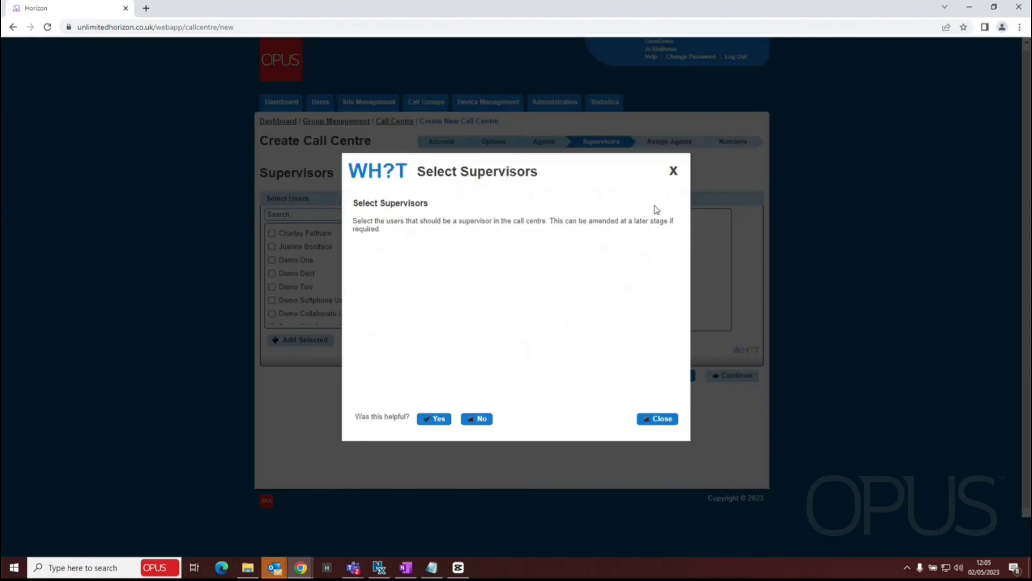
{"action": "left_click", "coordinate": [673, 172]}
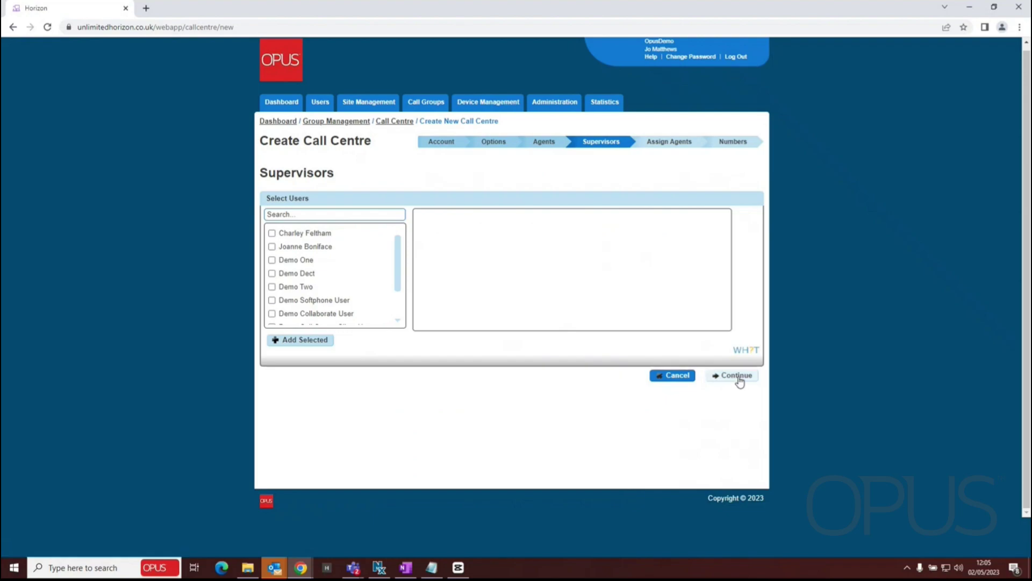
{"action": "left_click", "coordinate": [740, 380]}
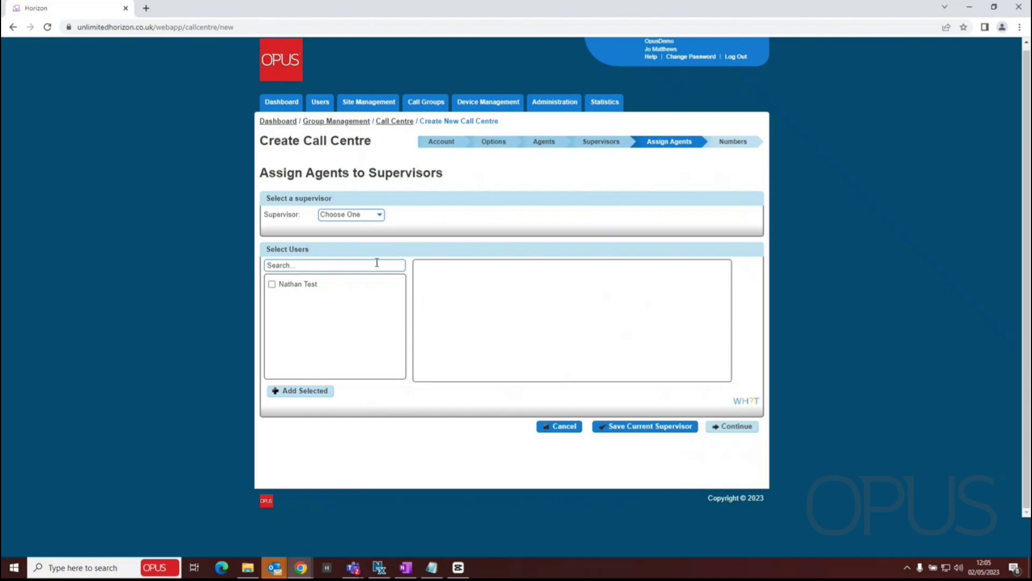
{"action": "left_click", "coordinate": [746, 401]}
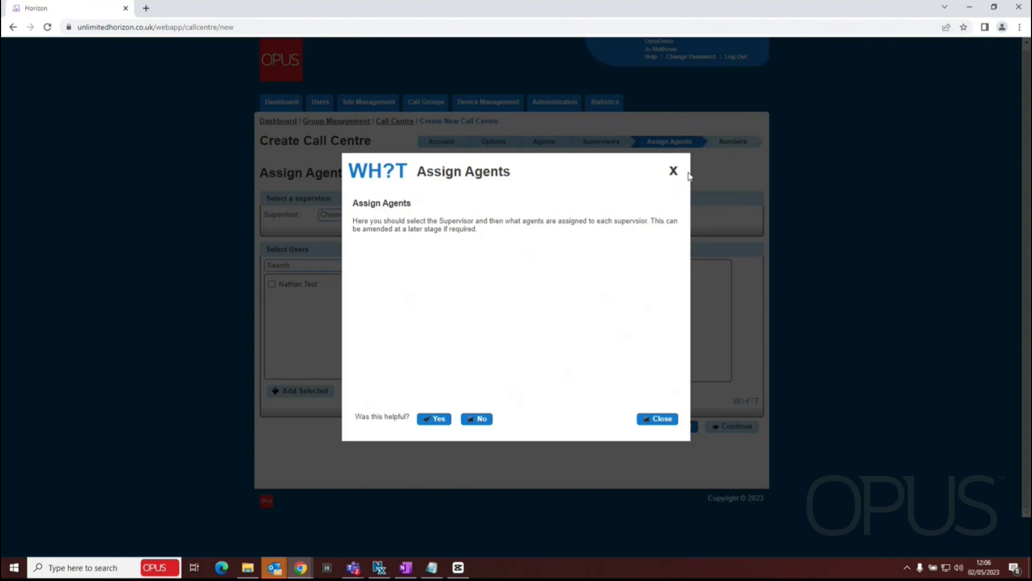
{"action": "left_click", "coordinate": [672, 171]}
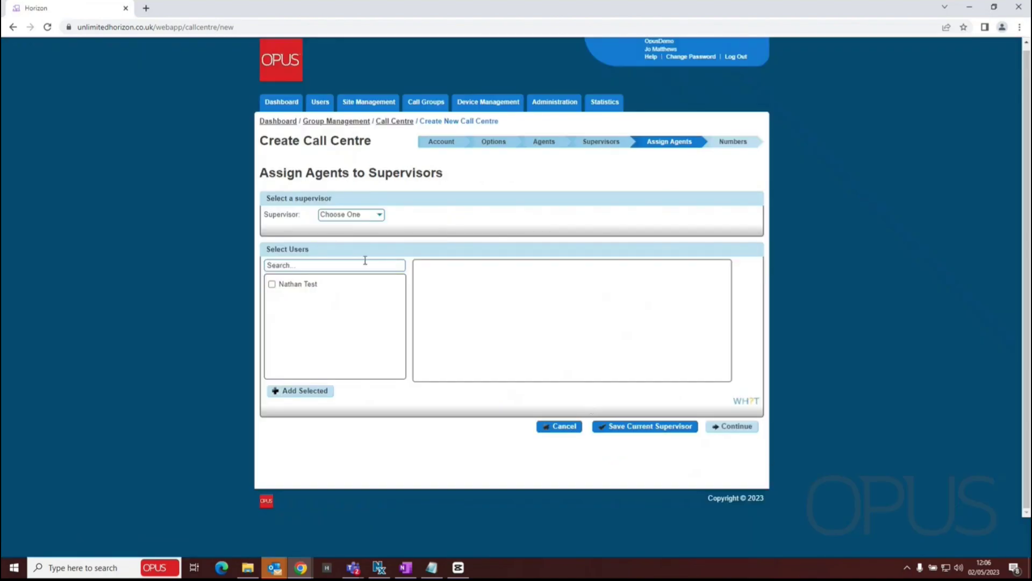
- Skip agent assignment, give the call centre the second available fixed number with extension 081, and finish to the list
{"action": "left_click", "coordinate": [730, 426]}
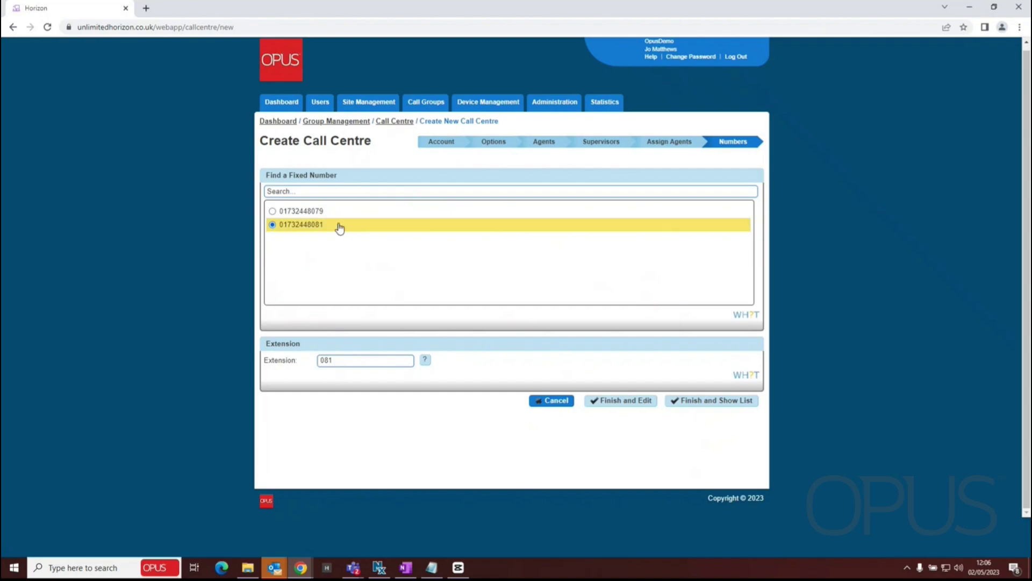
{"action": "double_click", "coordinate": [328, 360]}
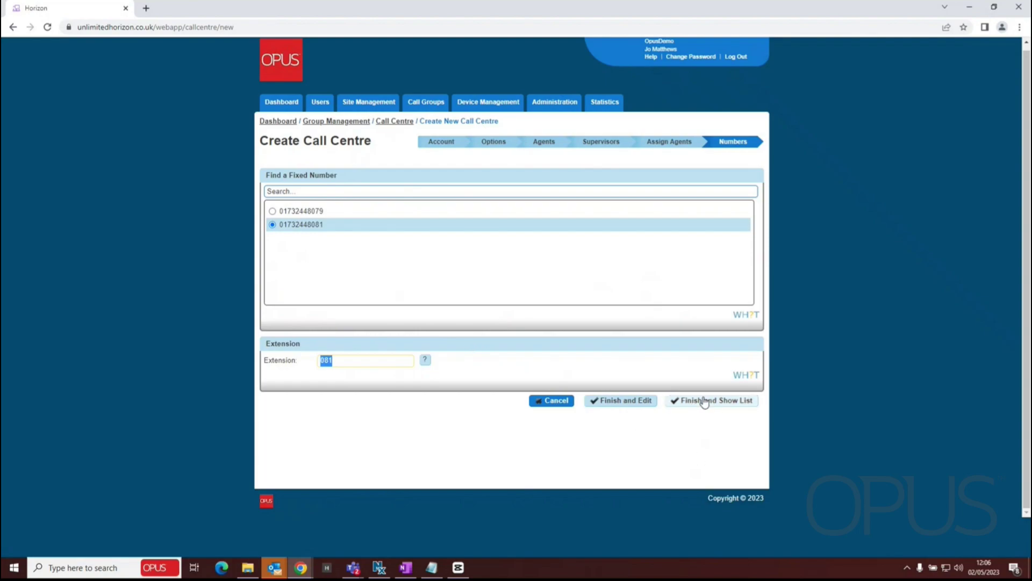
{"action": "left_click", "coordinate": [688, 404]}
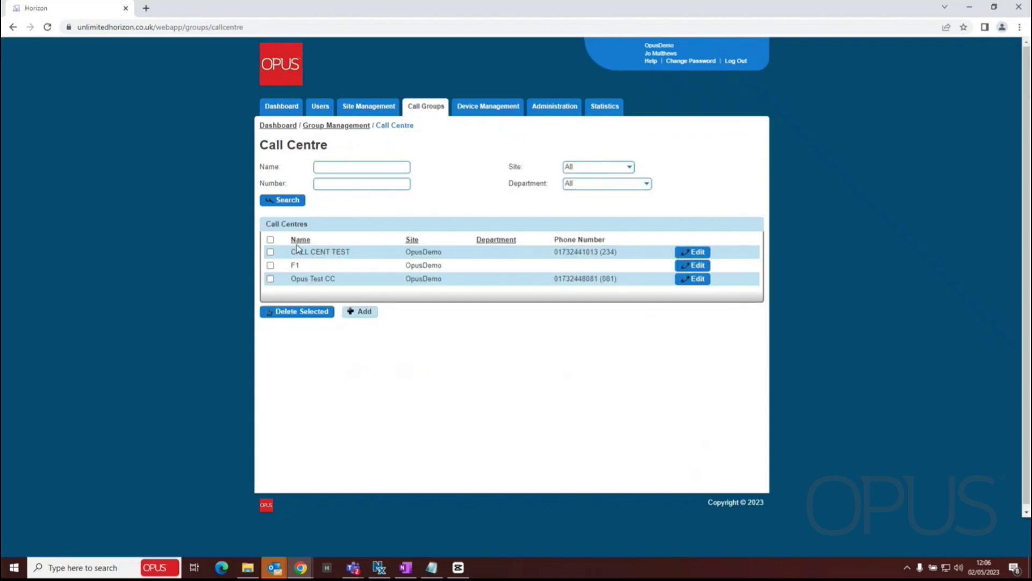
- Open the newly created Opus Test CC call centre for editing from the call centre list
{"action": "left_click_drag", "start_coordinate": [331, 284], "coordinate": [479, 284]}
{"action": "left_click_drag", "start_coordinate": [581, 279], "coordinate": [628, 283]}
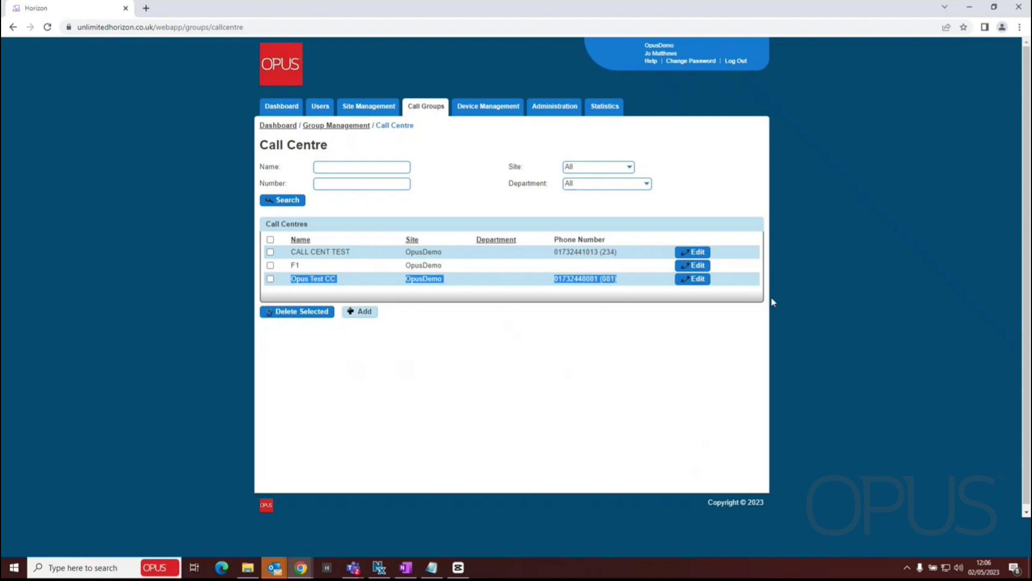
{"action": "left_click", "coordinate": [696, 280]}
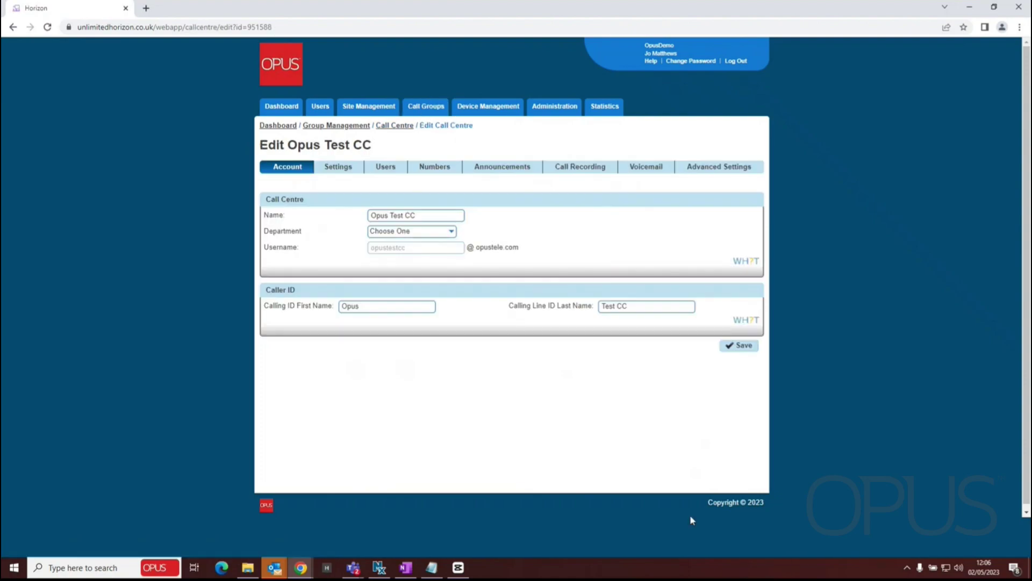
- Review the call centre's options, agents, numbers, announcements and overflow settings
{"action": "left_click", "coordinate": [343, 175]}
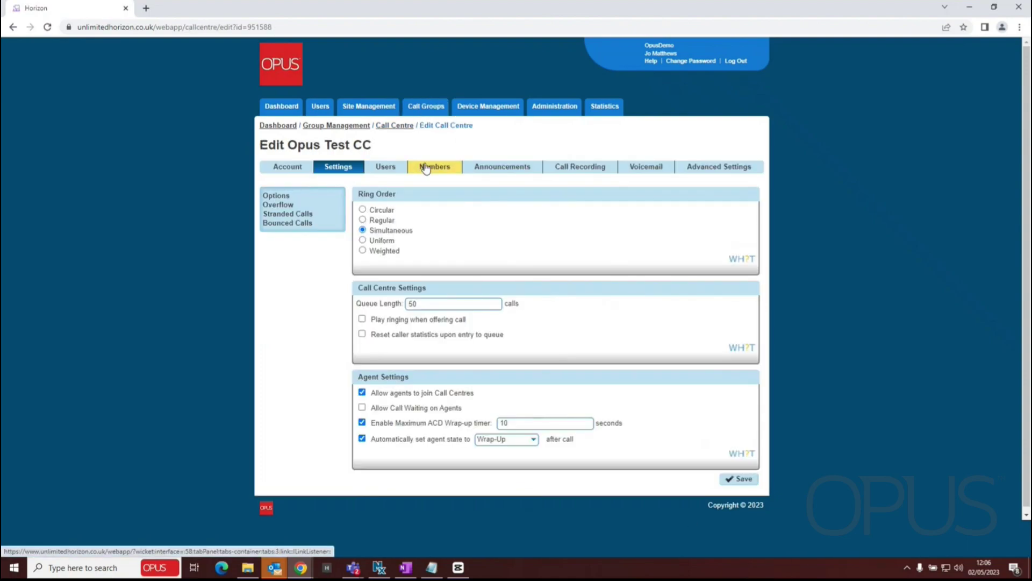
{"action": "left_click", "coordinate": [377, 170]}
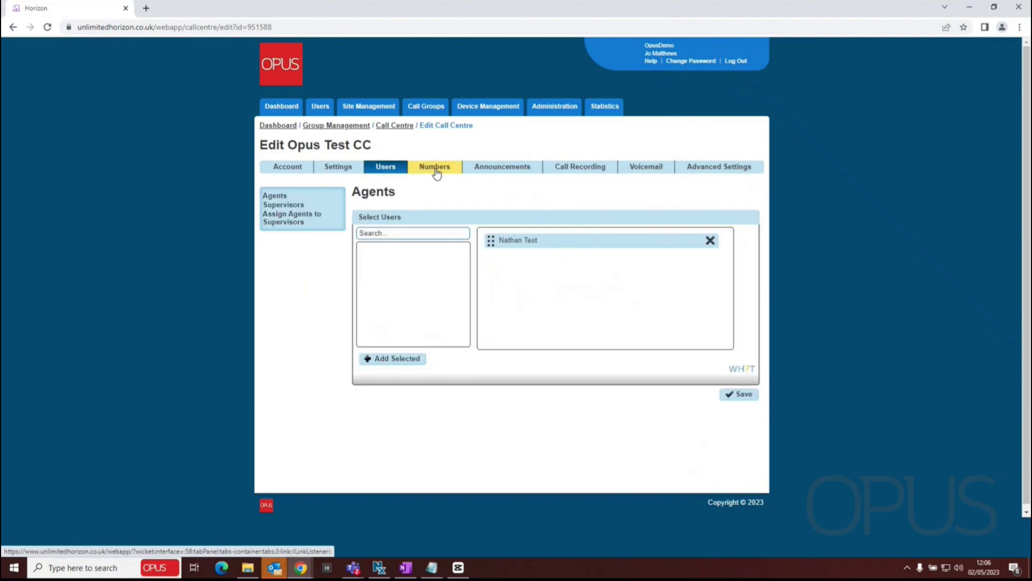
{"action": "left_click", "coordinate": [436, 168]}
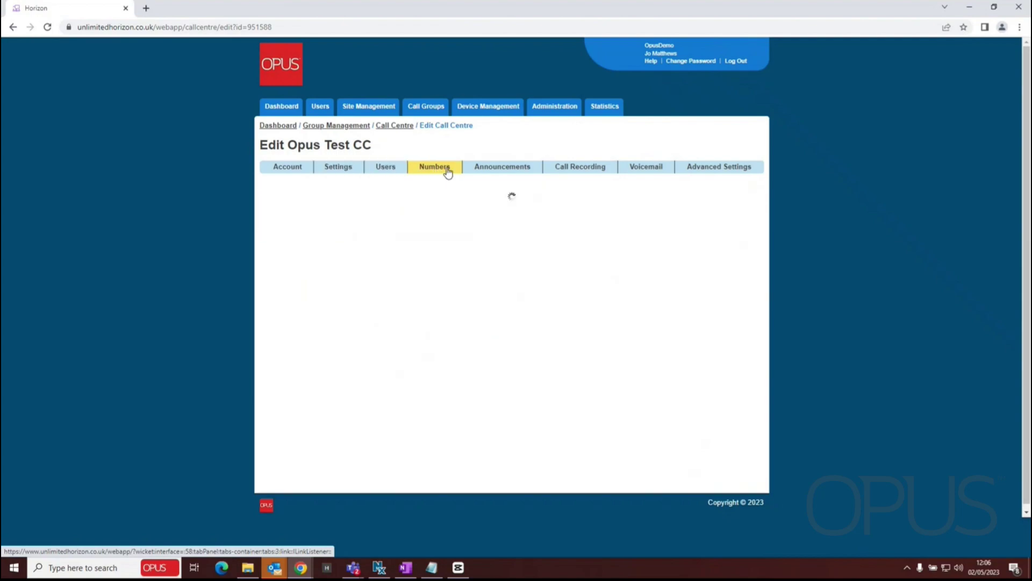
{"action": "left_click", "coordinate": [499, 167]}
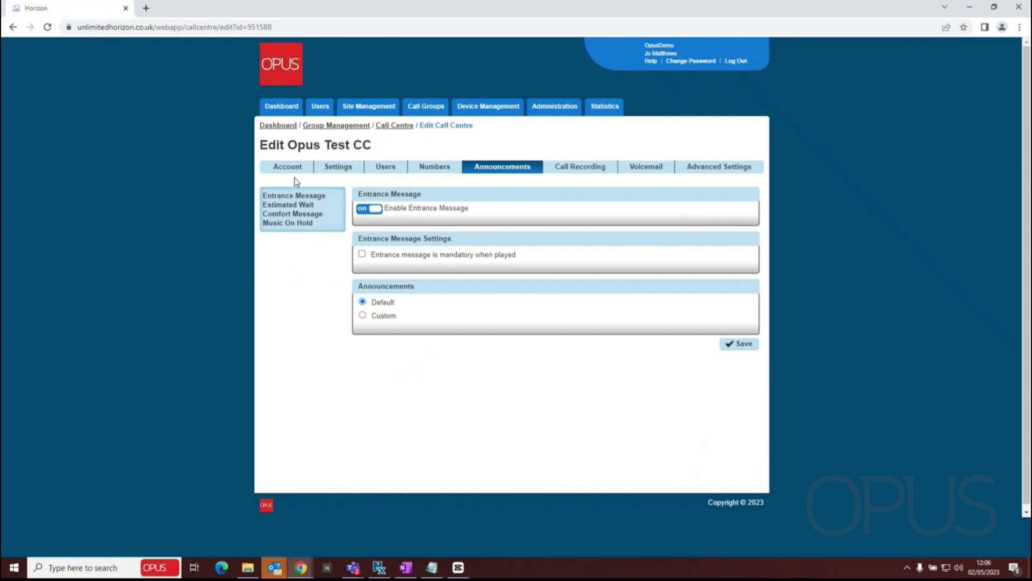
{"action": "left_click", "coordinate": [345, 170]}
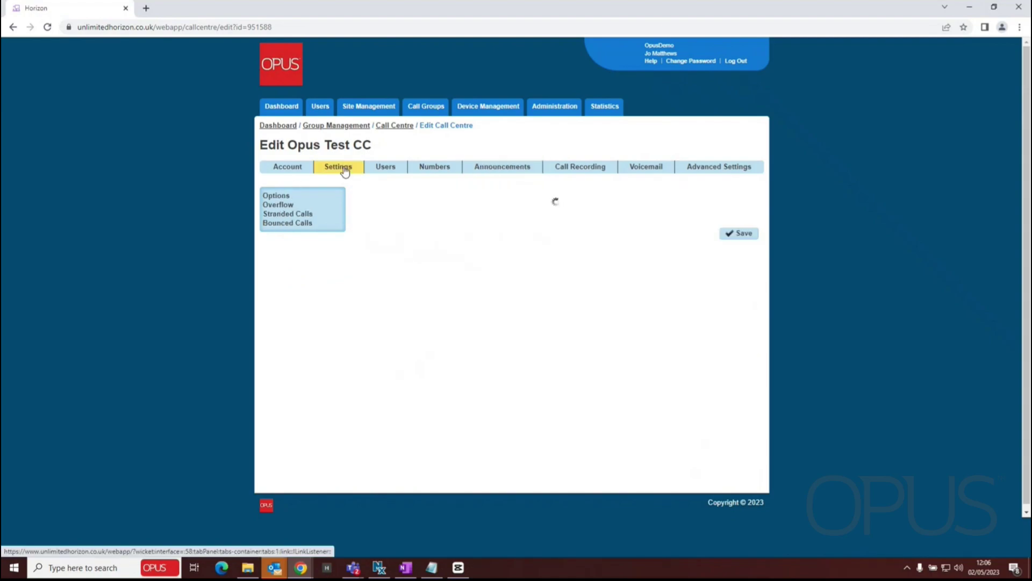
{"action": "left_click", "coordinate": [279, 210]}
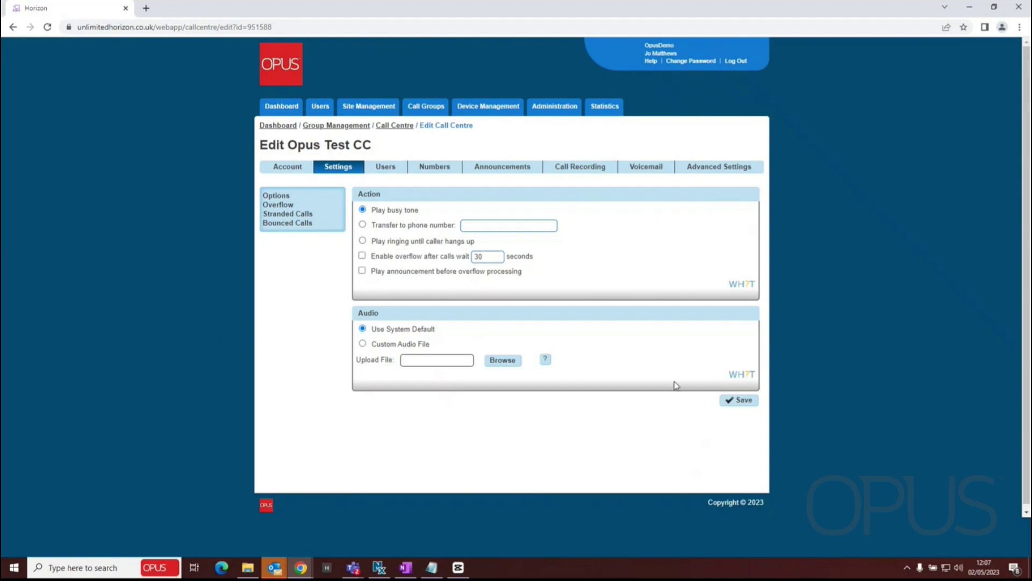
- Make the entrance message mandatory when played and choose custom announcements for it
{"action": "left_click", "coordinate": [502, 170]}
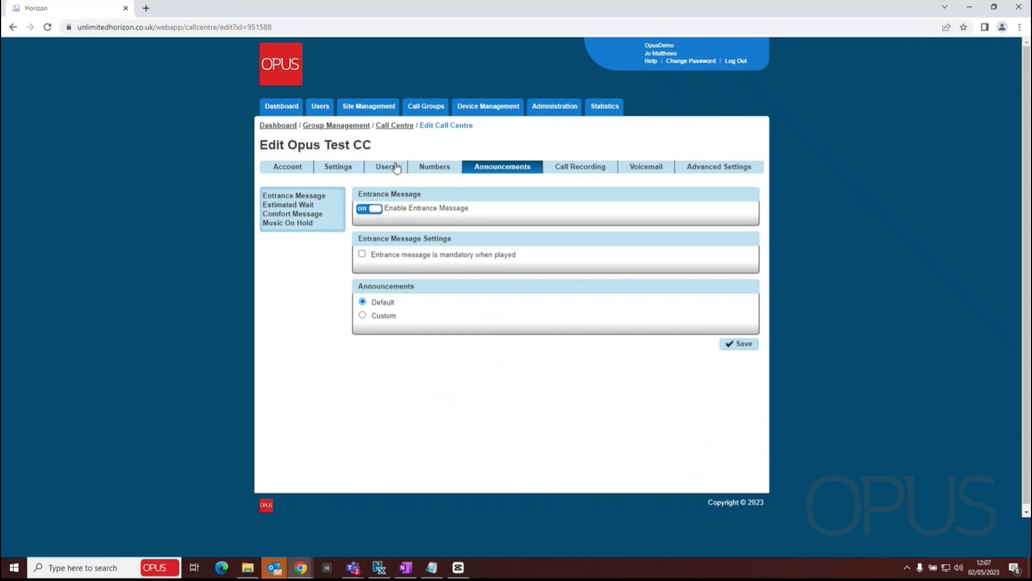
{"action": "left_click", "coordinate": [363, 255]}
{"action": "left_click", "coordinate": [363, 316]}
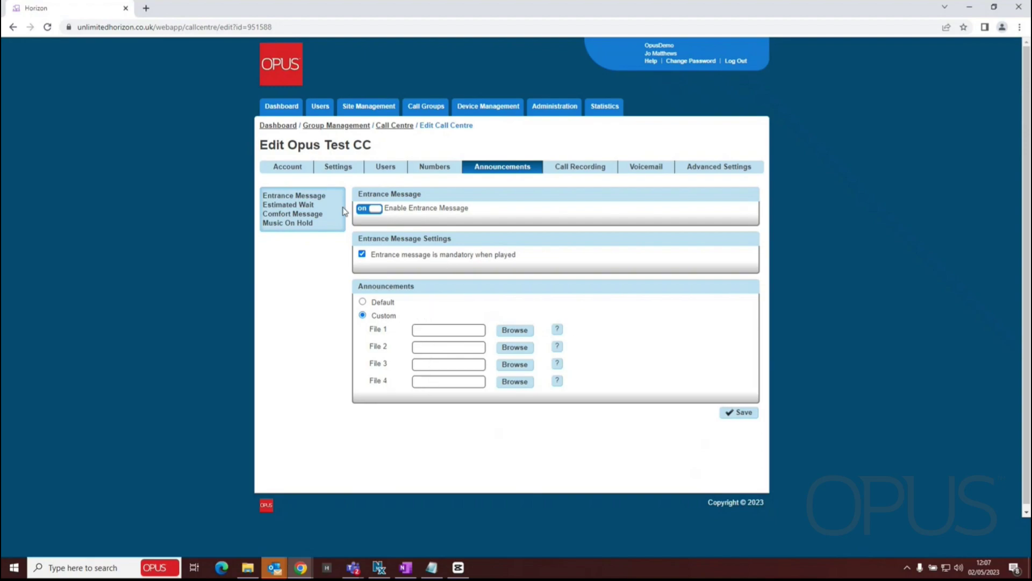
- Enable the estimated wait message and choose to announce the queue position
{"action": "left_click", "coordinate": [288, 206]}
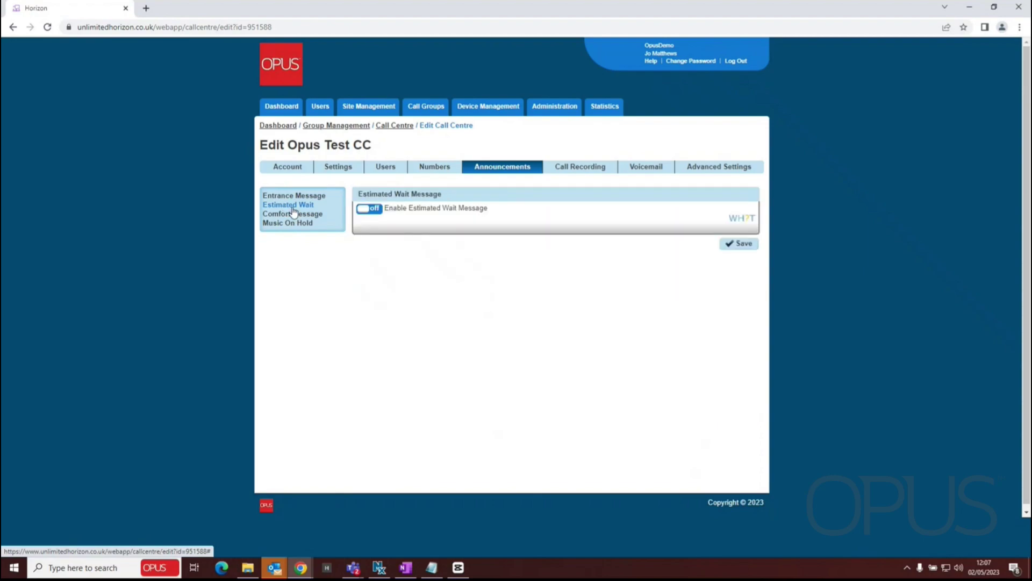
{"action": "left_click", "coordinate": [371, 209]}
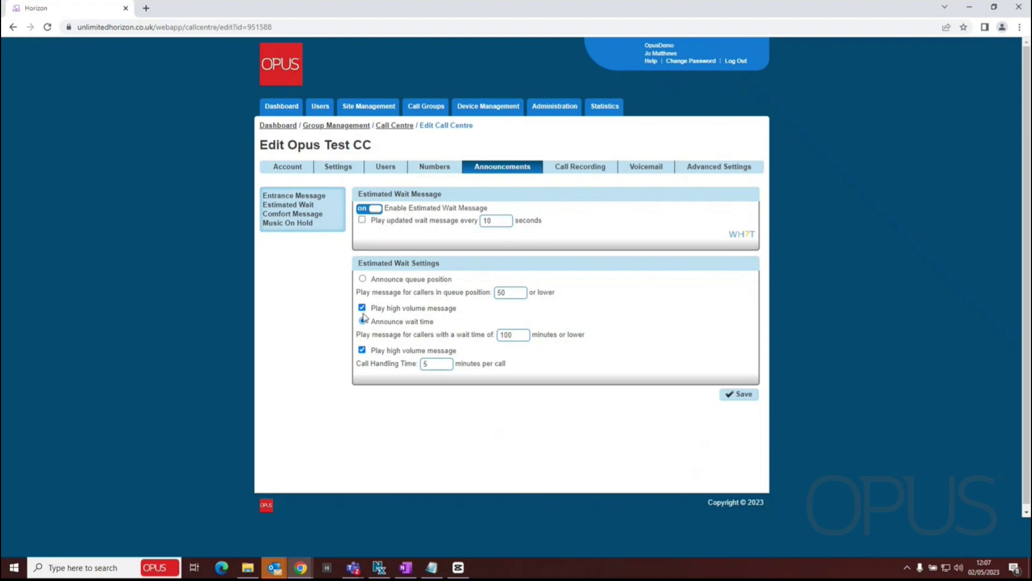
{"action": "left_click", "coordinate": [362, 279]}
- Enable music on hold with the default announcement and save the setting
{"action": "left_click", "coordinate": [293, 223]}
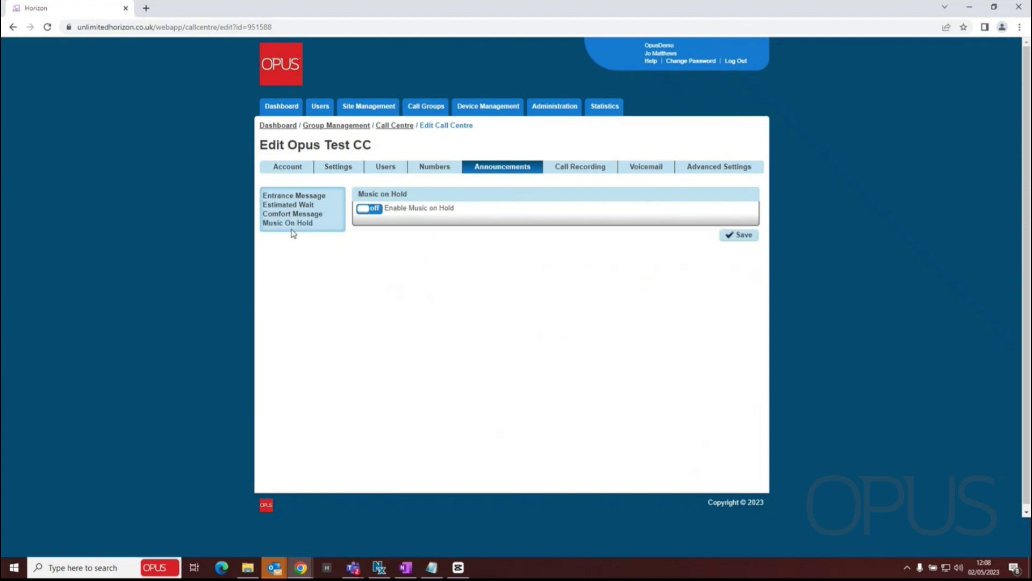
{"action": "left_click", "coordinate": [372, 212]}
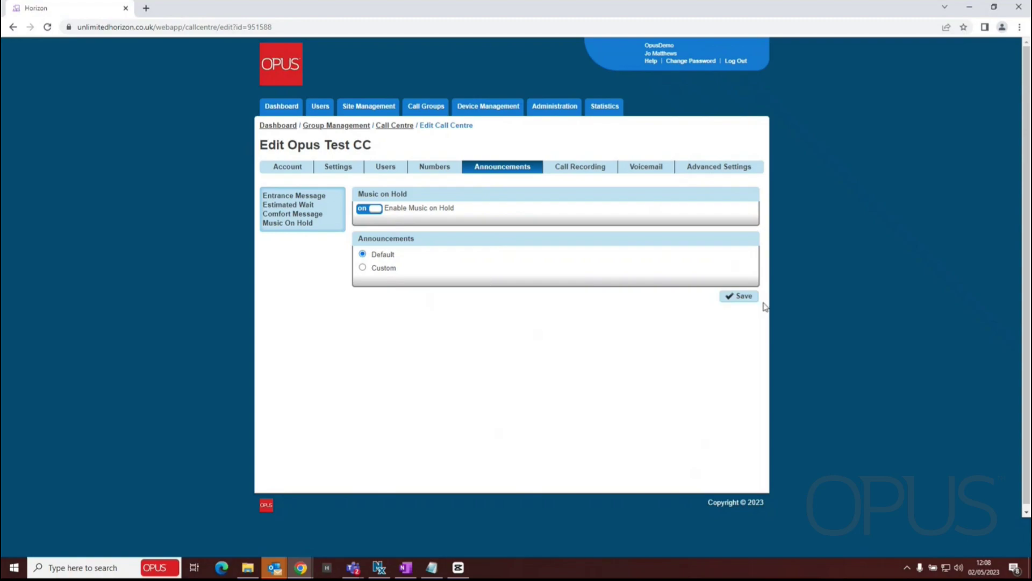
{"action": "left_click", "coordinate": [742, 295]}
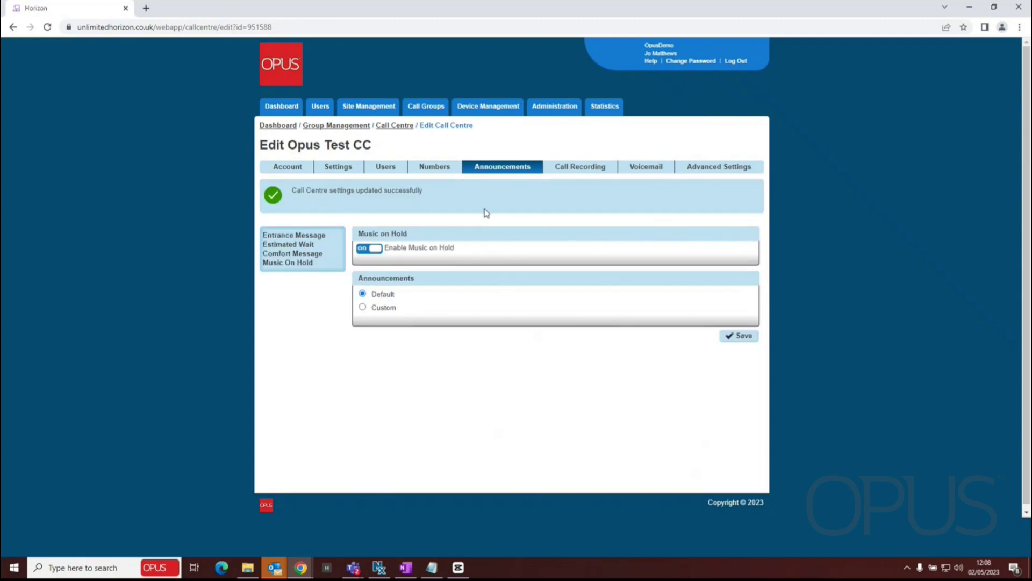
- Enable the Virtual Package in the advanced settings and set the Schedule feature to use the following schedule
{"action": "left_click", "coordinate": [713, 168]}
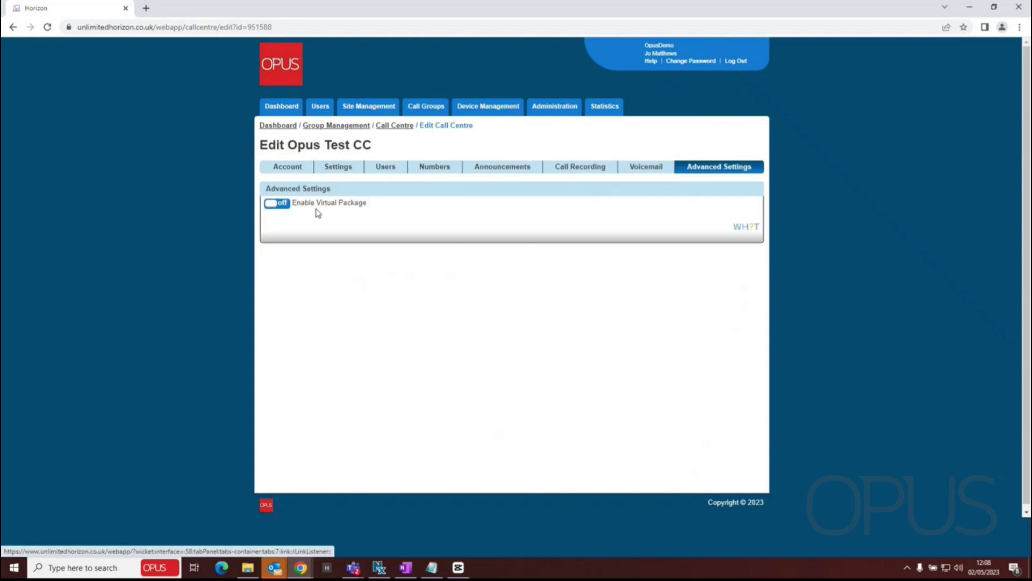
{"action": "left_click", "coordinate": [282, 209]}
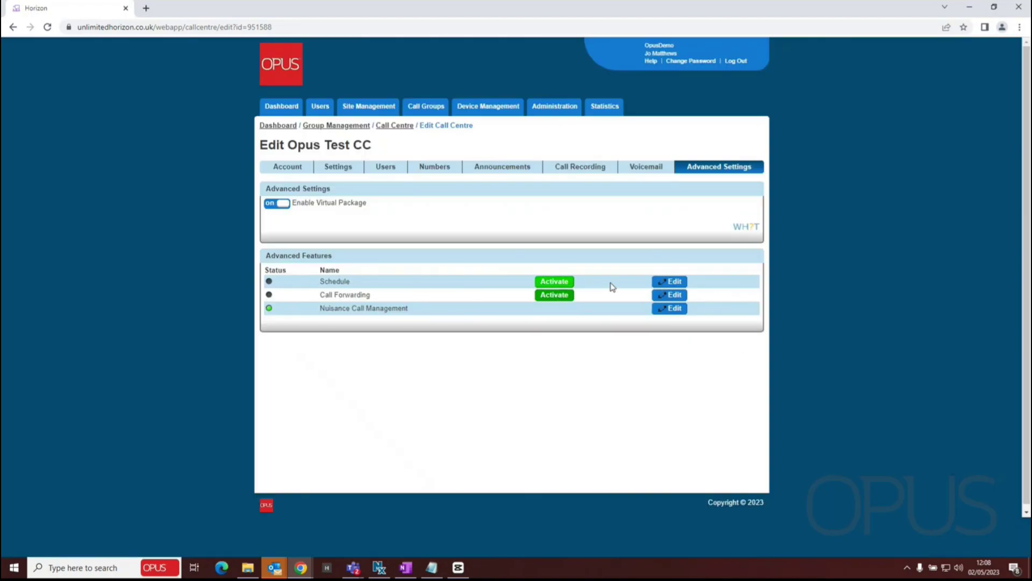
{"action": "left_click", "coordinate": [676, 282]}
{"action": "left_click", "coordinate": [390, 377]}
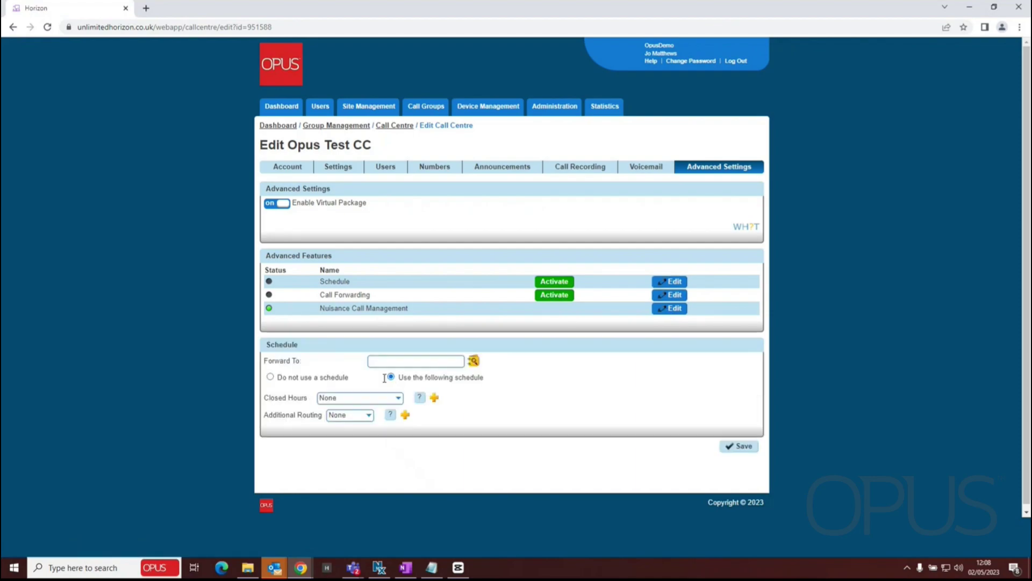
- Set the closed hours to Out of Hours with forwarding to 500, then save and activate the schedule
{"action": "left_click", "coordinate": [398, 399]}
{"action": "left_click", "coordinate": [346, 464]}
{"action": "left_click", "coordinate": [380, 363]}
{"action": "type", "text": "500"}
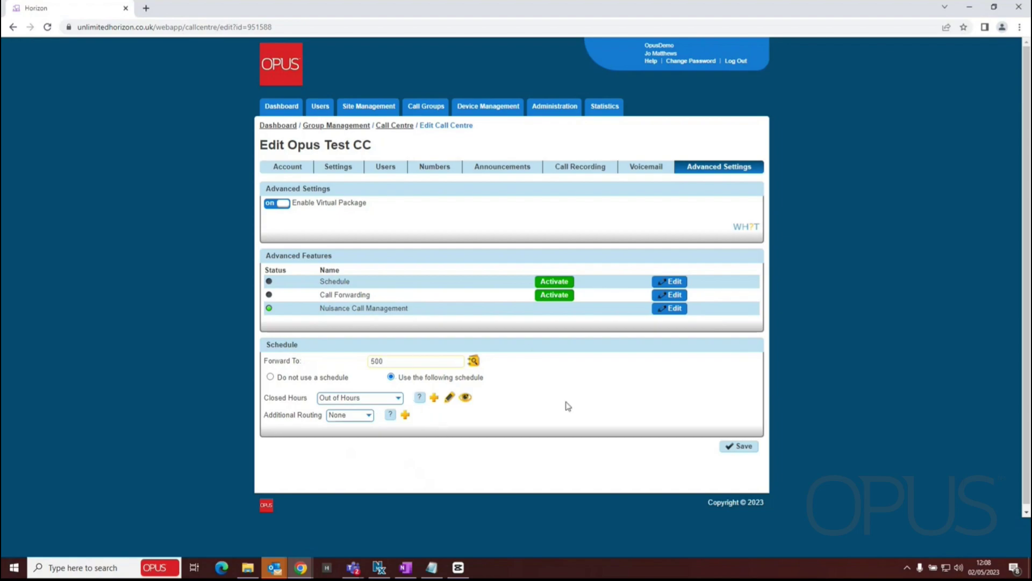
{"action": "left_click", "coordinate": [743, 448]}
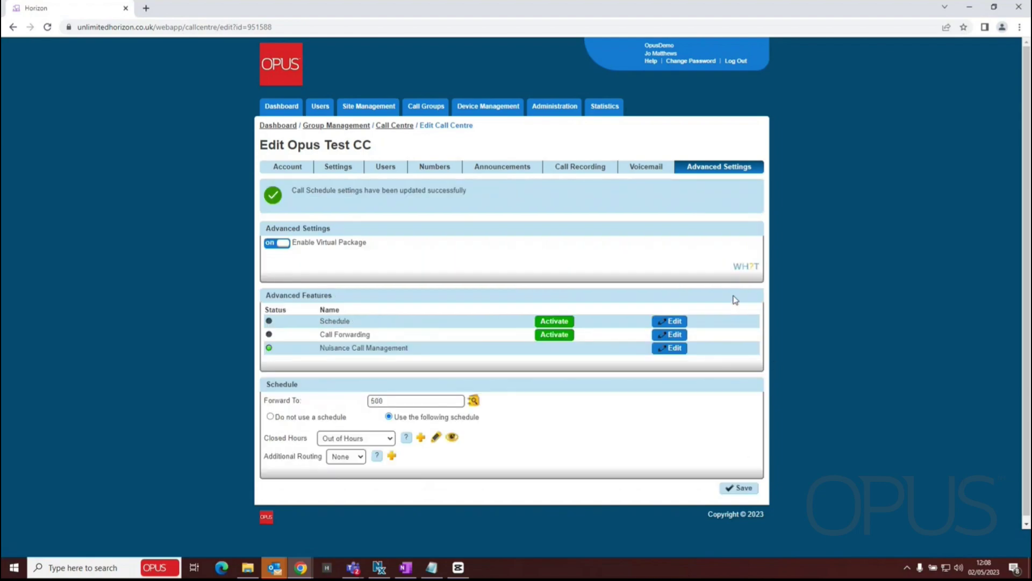
{"action": "left_click", "coordinate": [552, 322]}
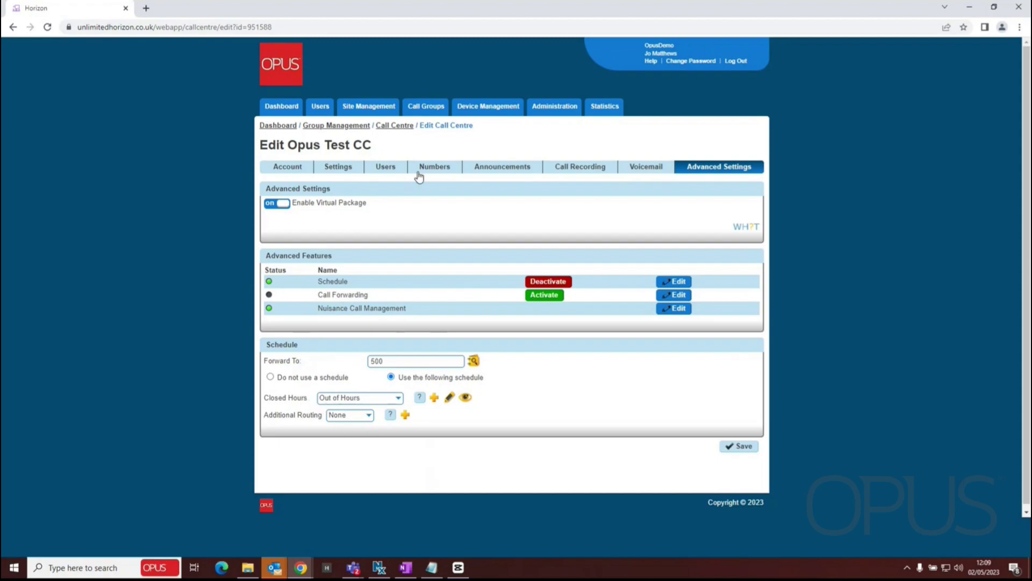
- Review the call centre's assigned agents and its entrance message settings
{"action": "left_click", "coordinate": [385, 167]}
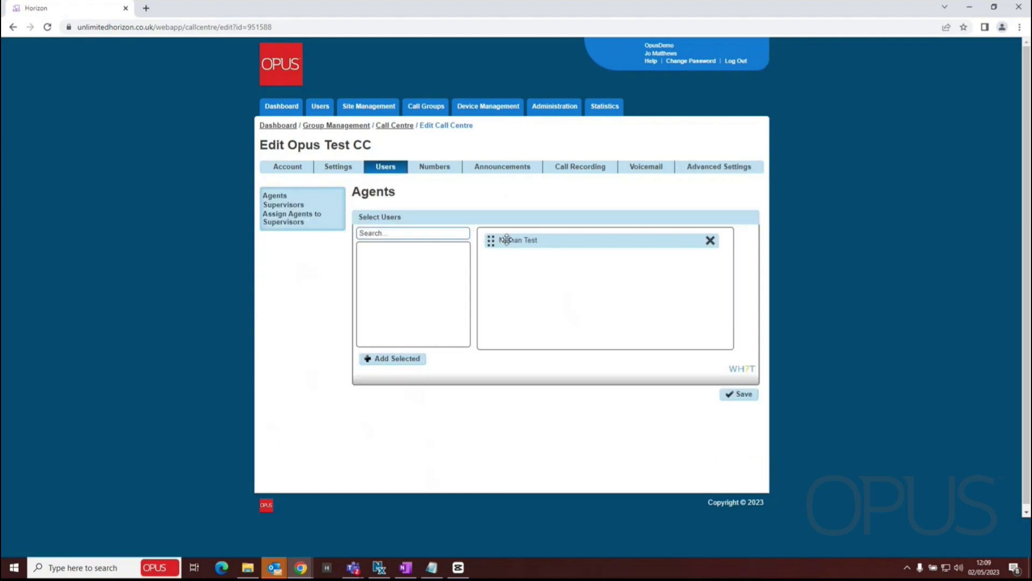
{"action": "left_click", "coordinate": [502, 167]}
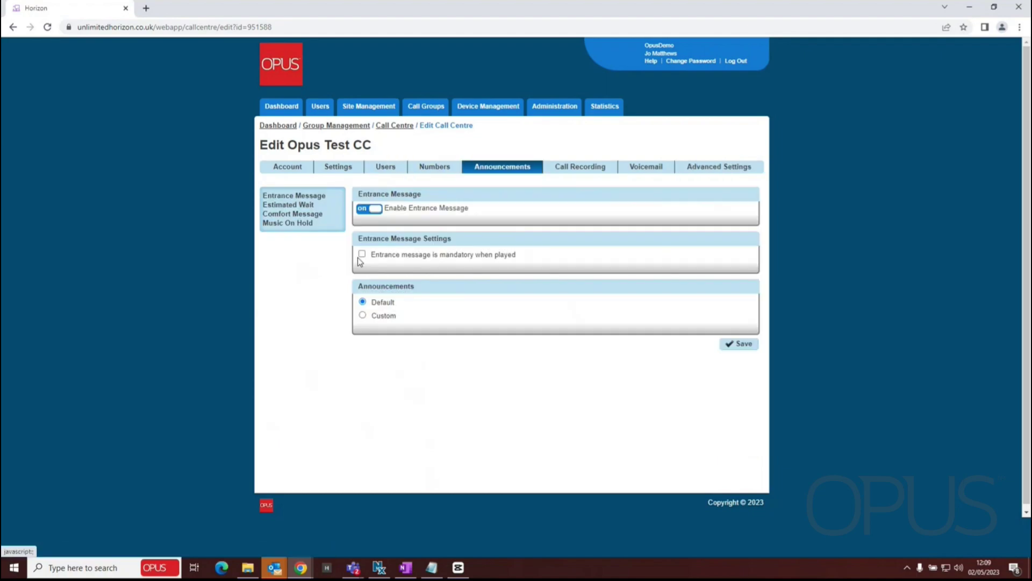